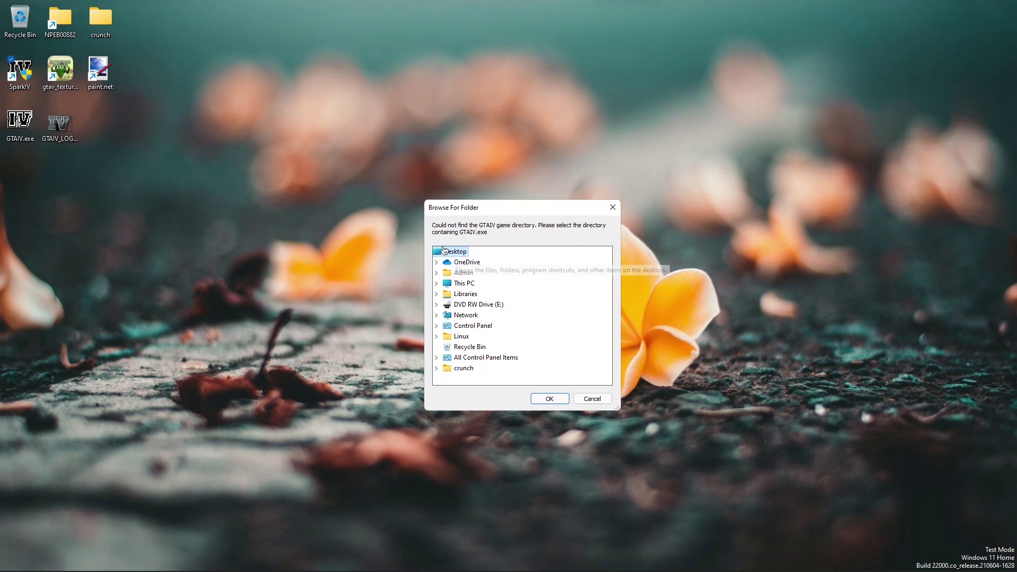
Step: Accept Desktop as the game directory and open the ps3.rpf archive from the NPEB00882 USRDIR folder
{"action": "left_click", "coordinate": [548, 402]}
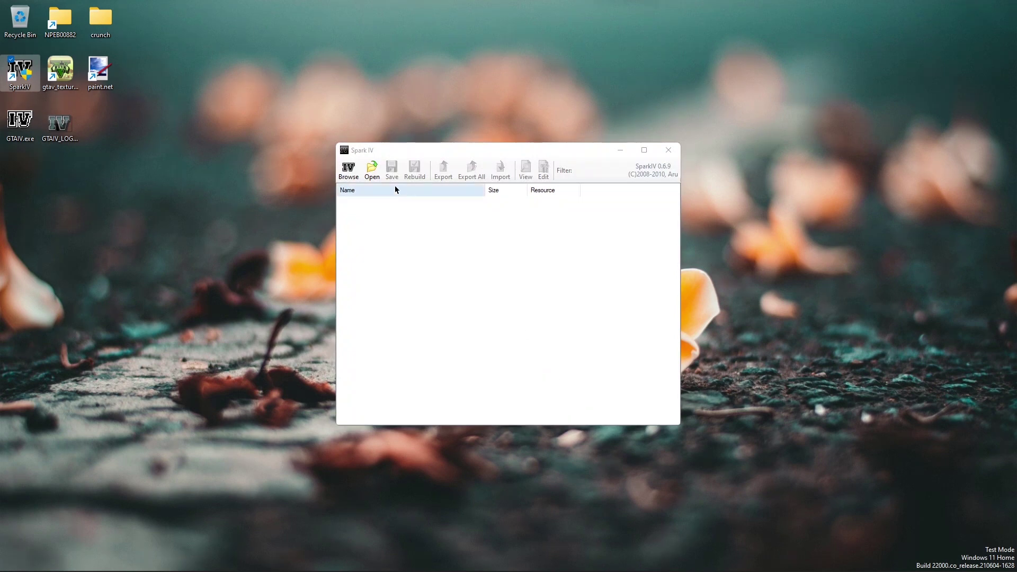
{"action": "left_click", "coordinate": [372, 176]}
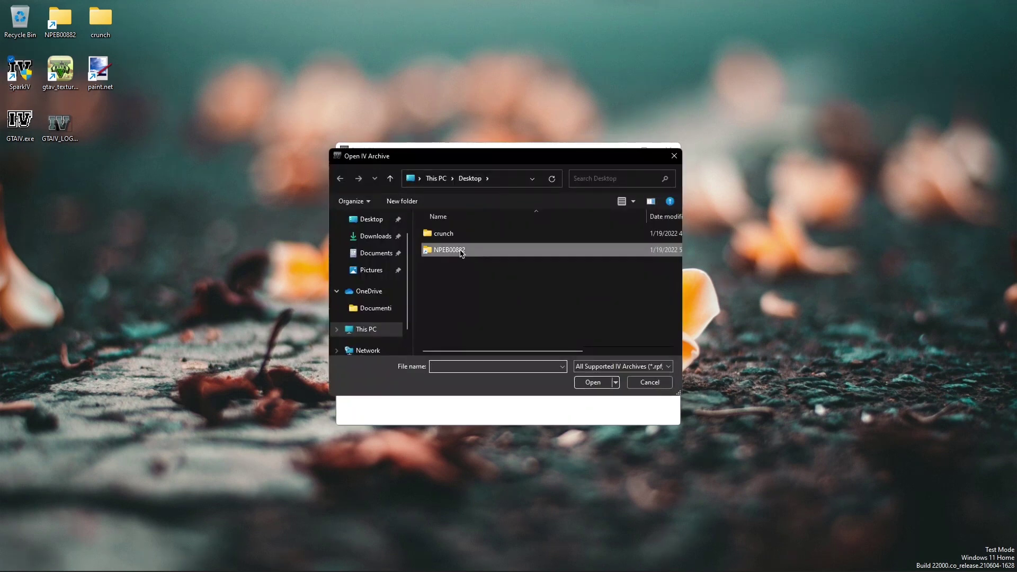
{"action": "double_click", "coordinate": [444, 250]}
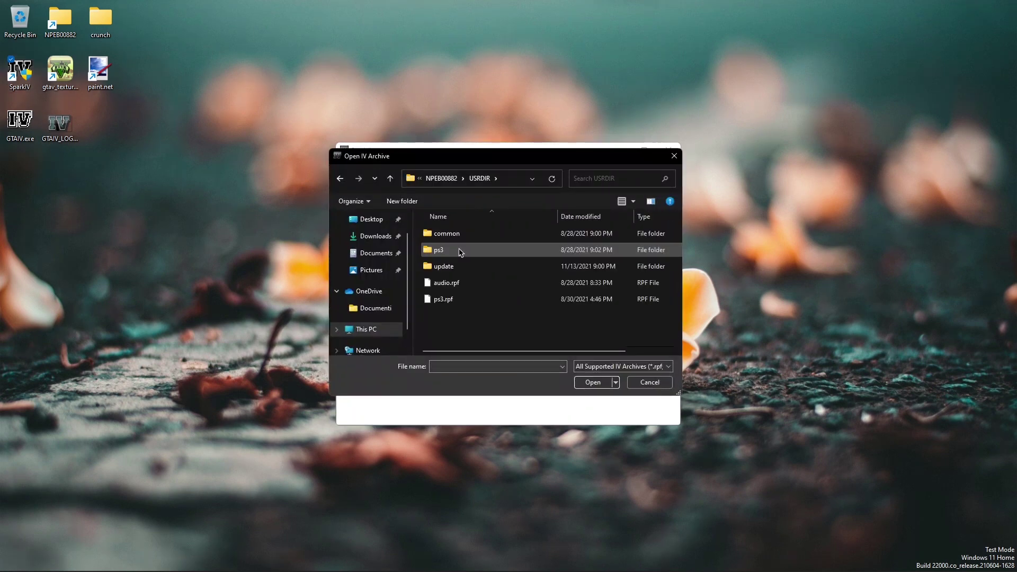
{"action": "double_click", "coordinate": [523, 300]}
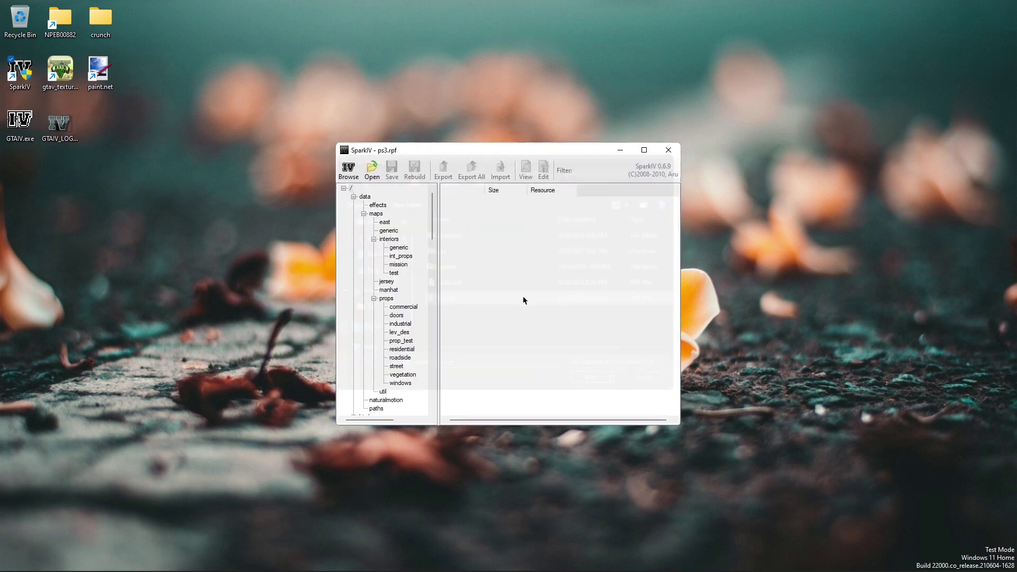
Step: Export playerped.rpf from the archive's models/cdimages folder to the Desktop
{"action": "left_click", "coordinate": [352, 197]}
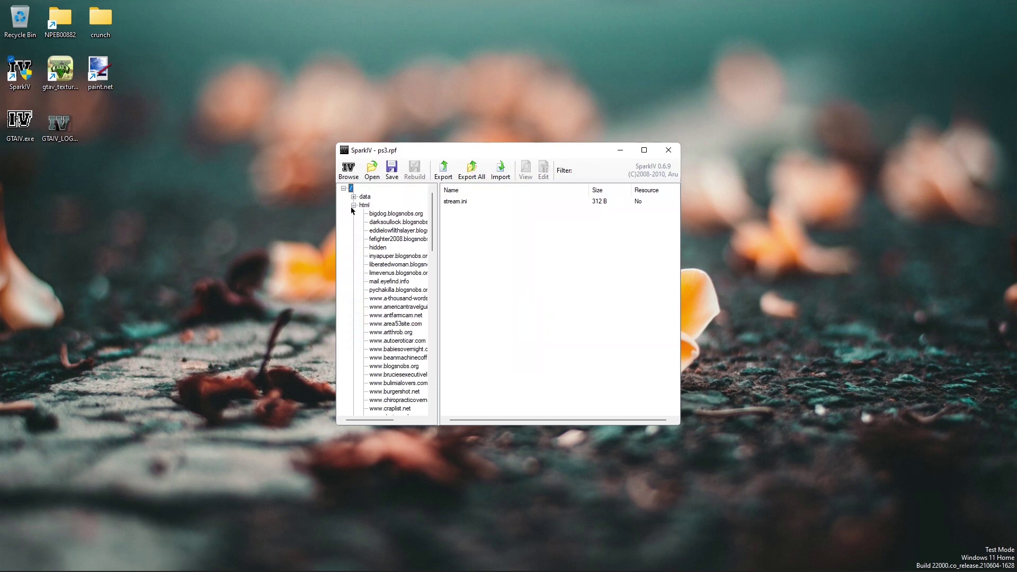
{"action": "left_click", "coordinate": [353, 206]}
{"action": "left_click", "coordinate": [388, 223]}
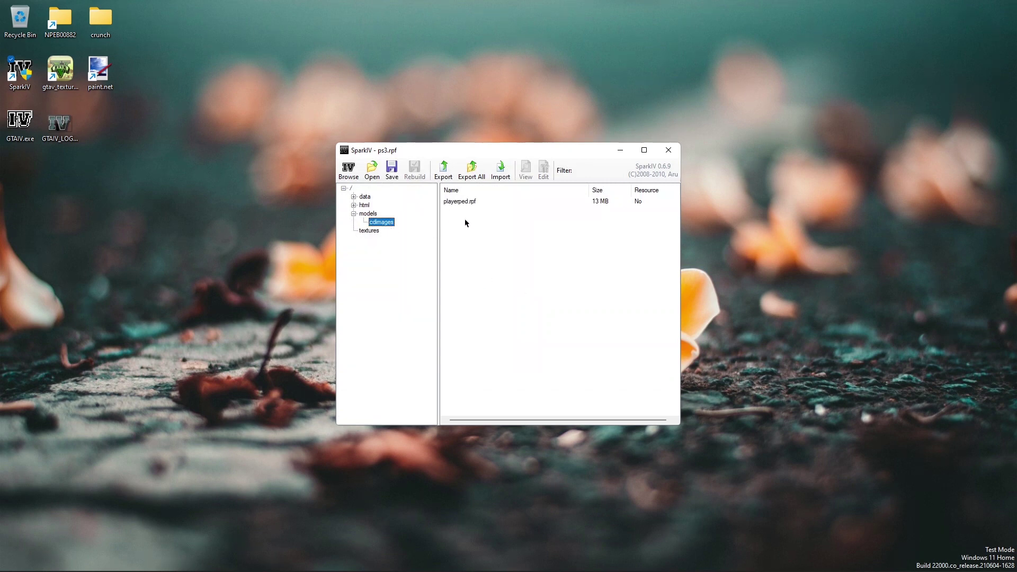
{"action": "left_click", "coordinate": [471, 203]}
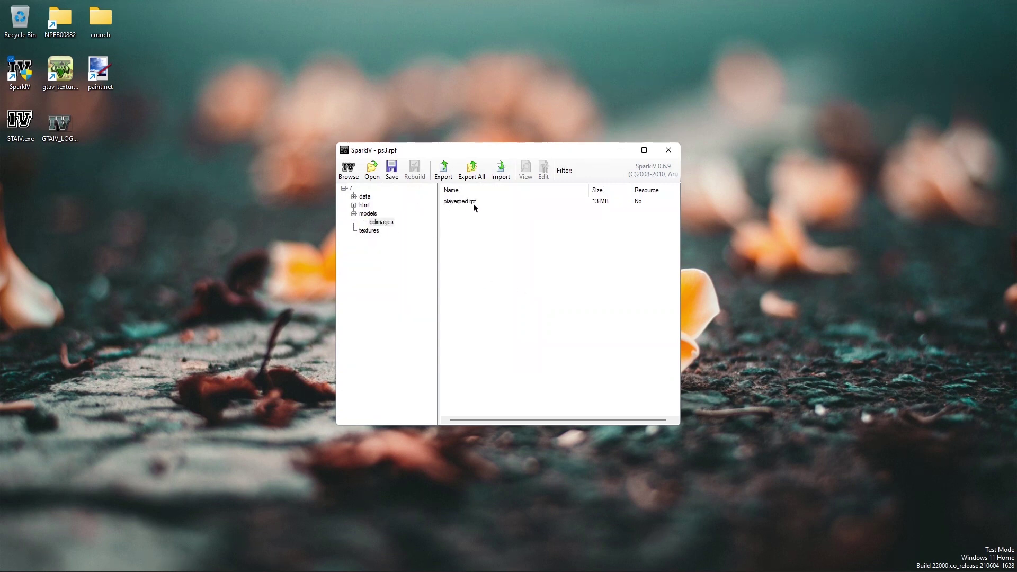
{"action": "left_click", "coordinate": [443, 170]}
{"action": "scroll", "coordinate": [384, 235], "scroll_direction": "up", "scroll_amount": 1}
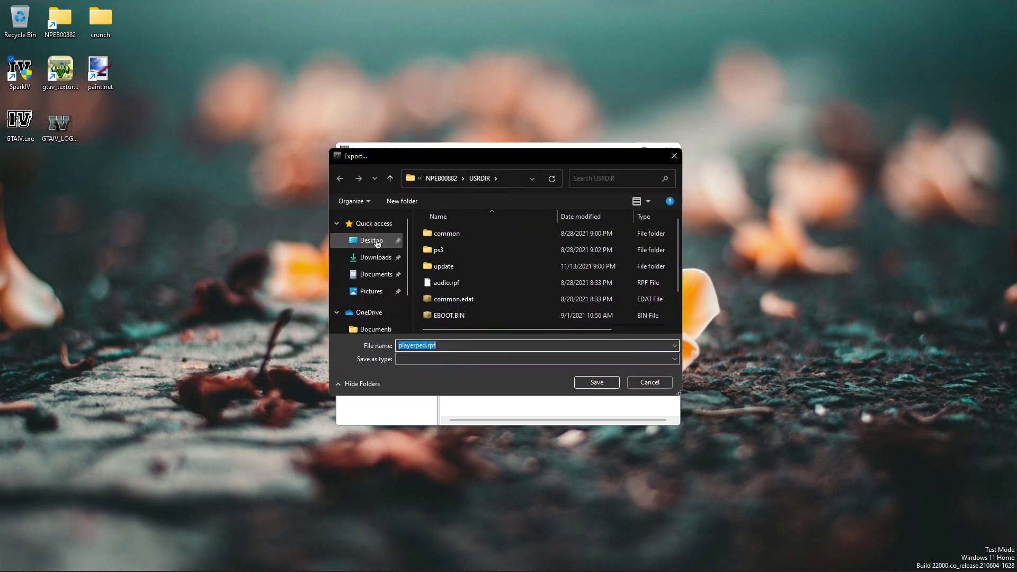
{"action": "left_click", "coordinate": [371, 237]}
{"action": "left_click", "coordinate": [596, 382]}
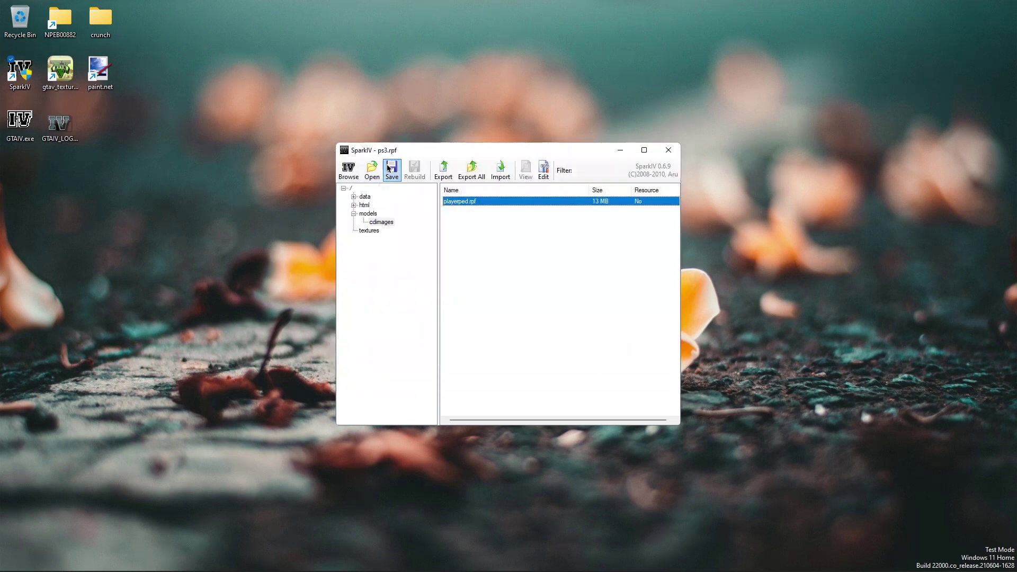
Step: Open playerped.rpf from the Desktop and export its uppr_diff_000_a_uni.ctd texture to the Desktop
{"action": "left_click", "coordinate": [371, 170]}
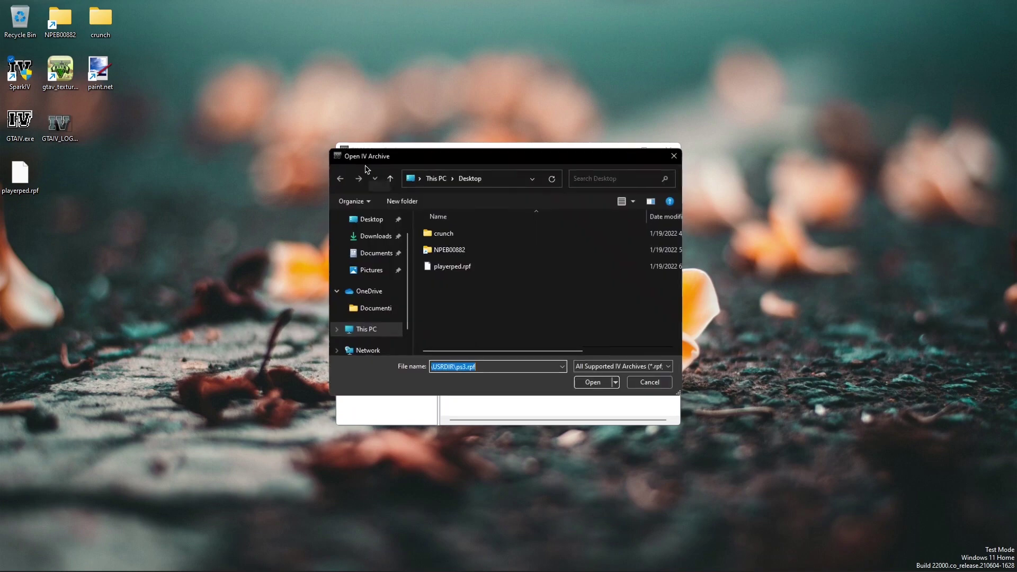
{"action": "double_click", "coordinate": [461, 272]}
{"action": "scroll", "coordinate": [467, 269], "scroll_direction": "down", "scroll_amount": 15}
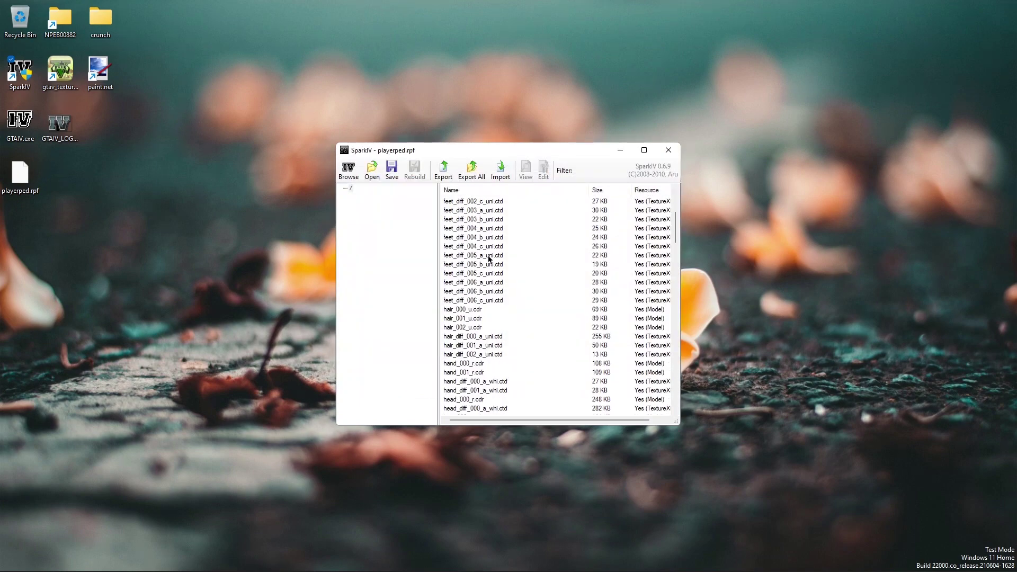
{"action": "scroll", "coordinate": [488, 255], "scroll_direction": "down", "scroll_amount": 10}
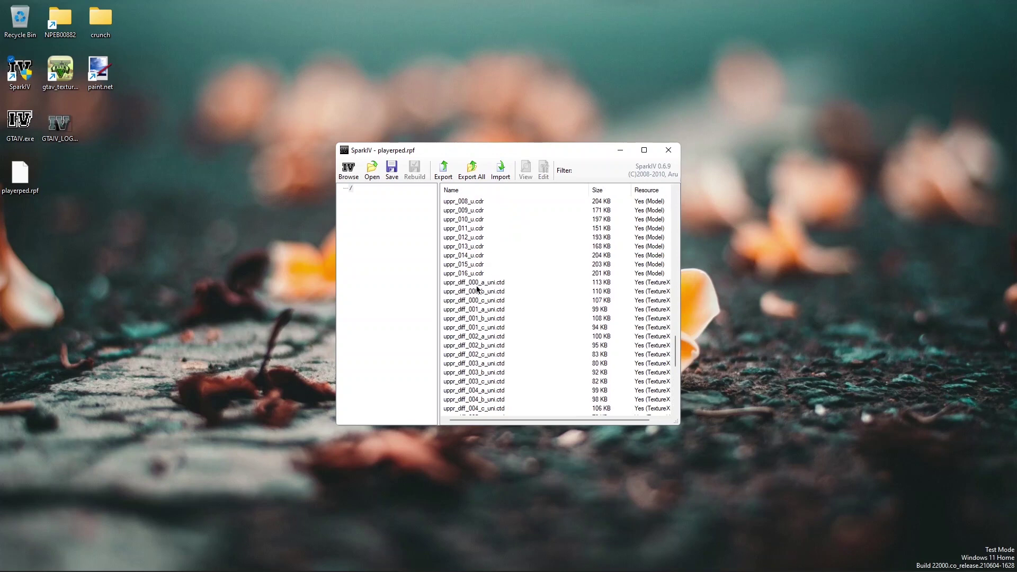
{"action": "left_click", "coordinate": [488, 286]}
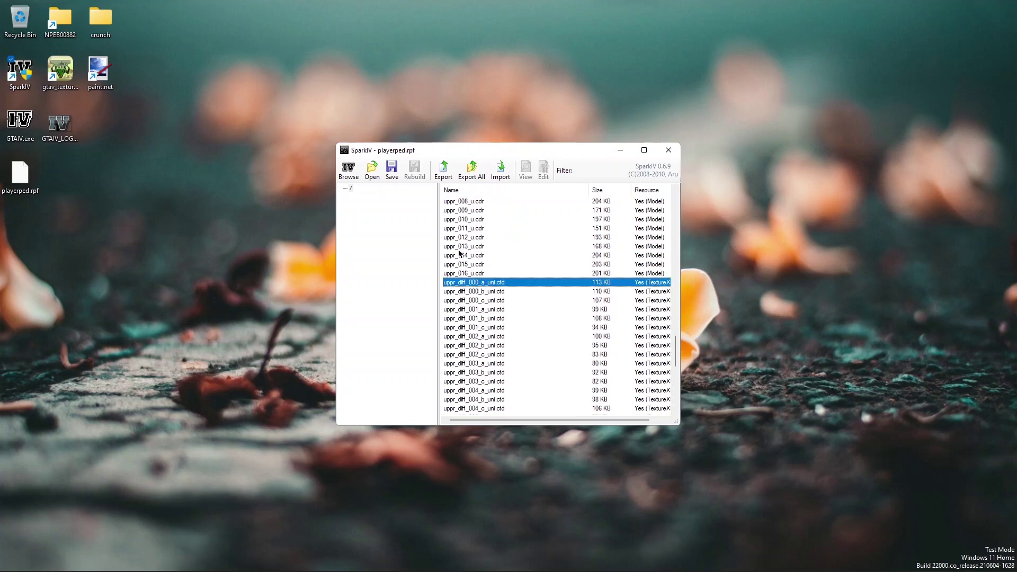
{"action": "left_click", "coordinate": [444, 175]}
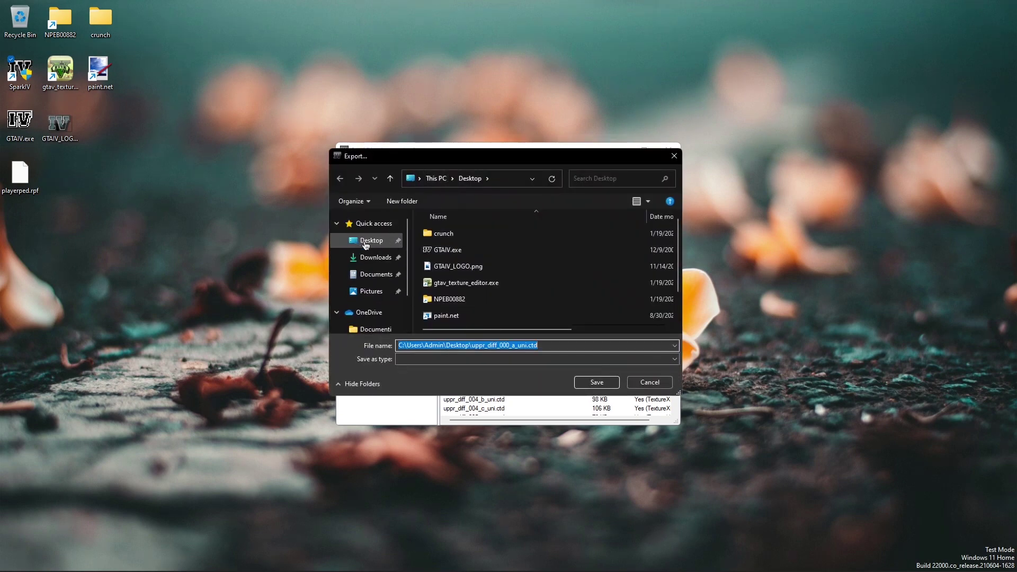
{"action": "left_click", "coordinate": [597, 383]}
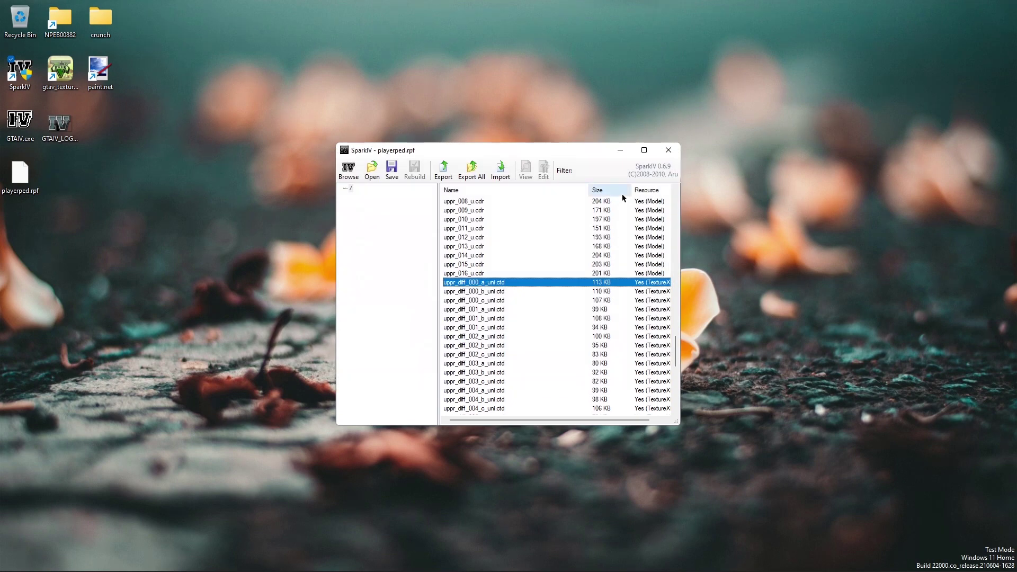
Step: Minimize SparkIV, launch GTA V Console Texture Editor and open the exported uppr_diff_000_a_uni.ctd in it
{"action": "left_click", "coordinate": [621, 150]}
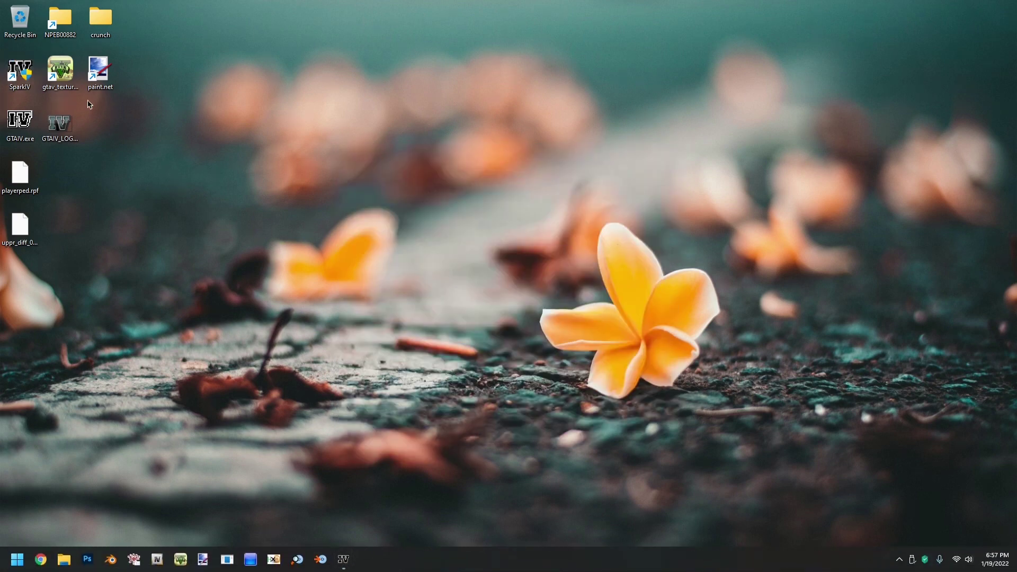
{"action": "left_click", "coordinate": [67, 80]}
{"action": "double_click", "coordinate": [67, 80]}
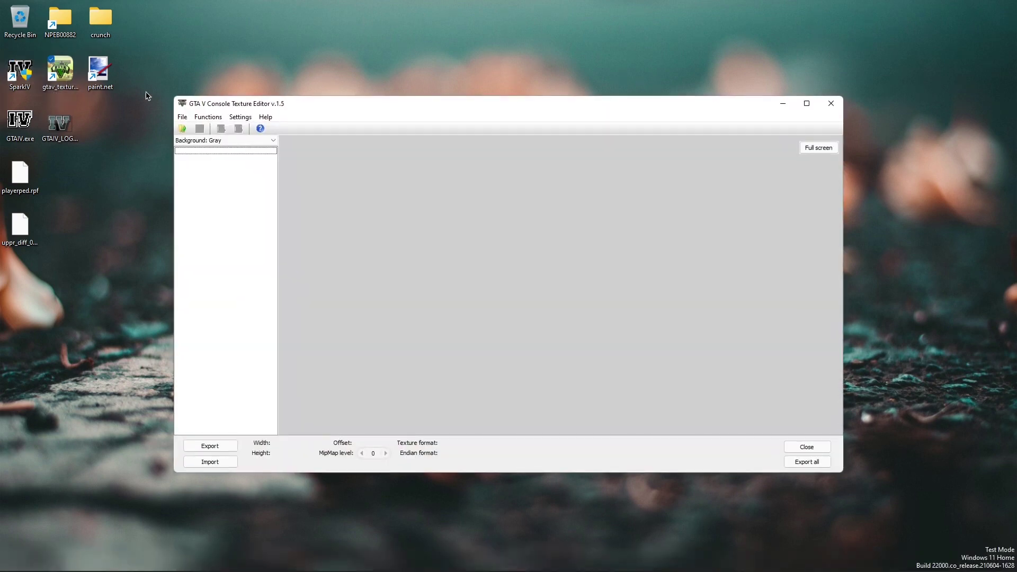
{"action": "left_click", "coordinate": [188, 131]}
{"action": "double_click", "coordinate": [362, 243]}
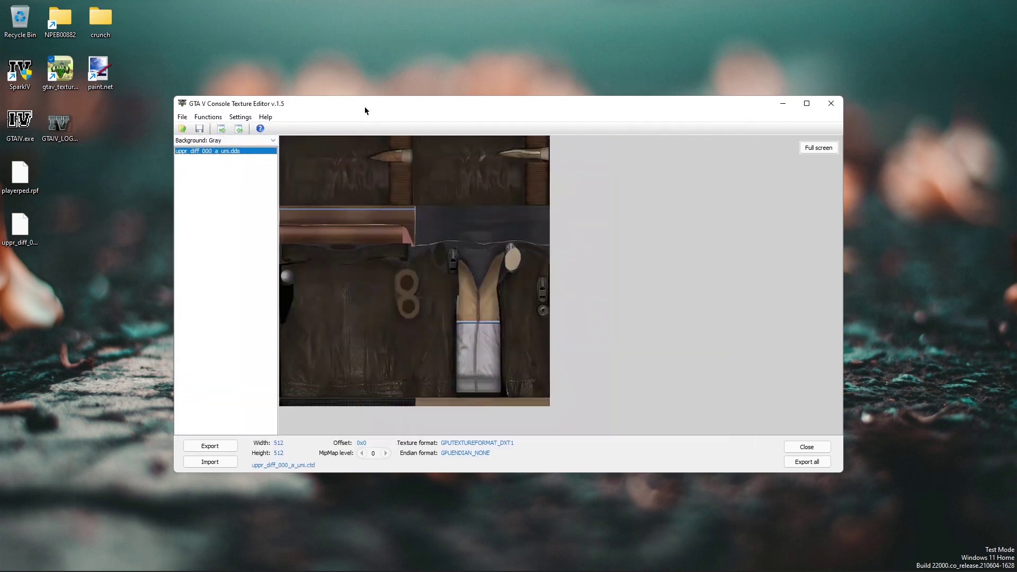
Step: Export the jacket texture to the Desktop as uppr_diff_000_a_uni.dds in DDS Image format
{"action": "left_click_drag", "start_coordinate": [365, 110], "coordinate": [364, 86]}
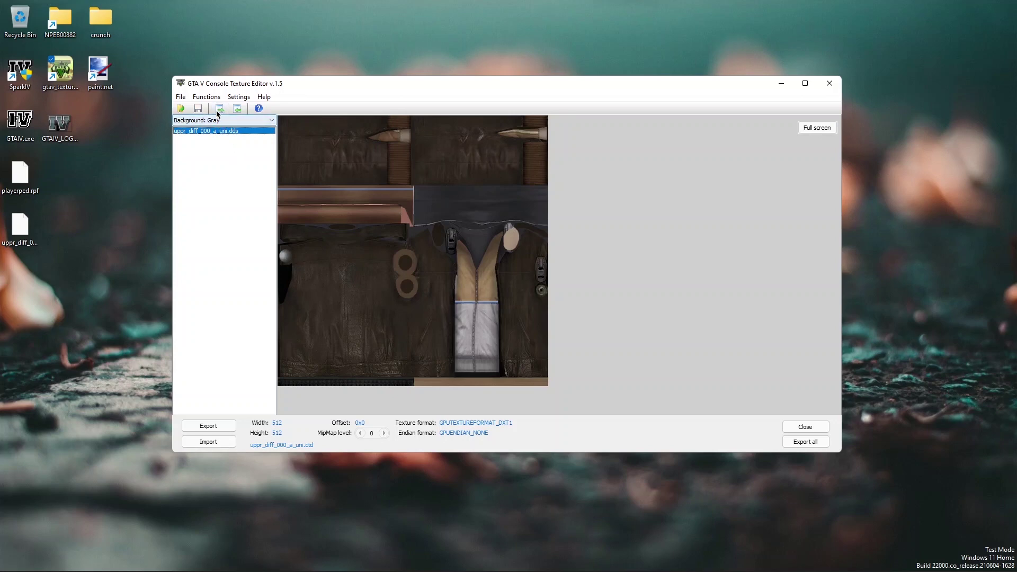
{"action": "left_click", "coordinate": [215, 432]}
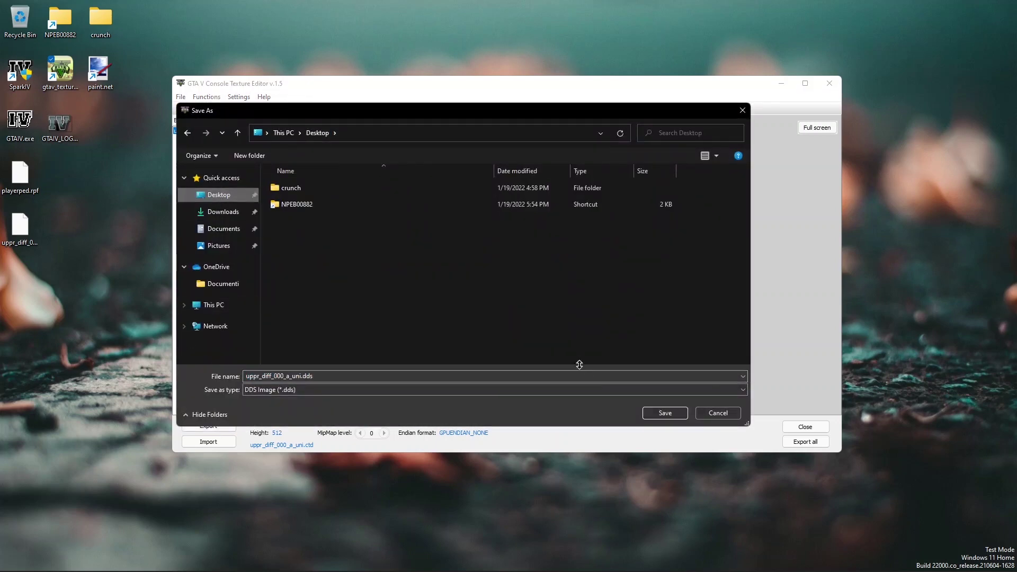
{"action": "left_click", "coordinate": [651, 413]}
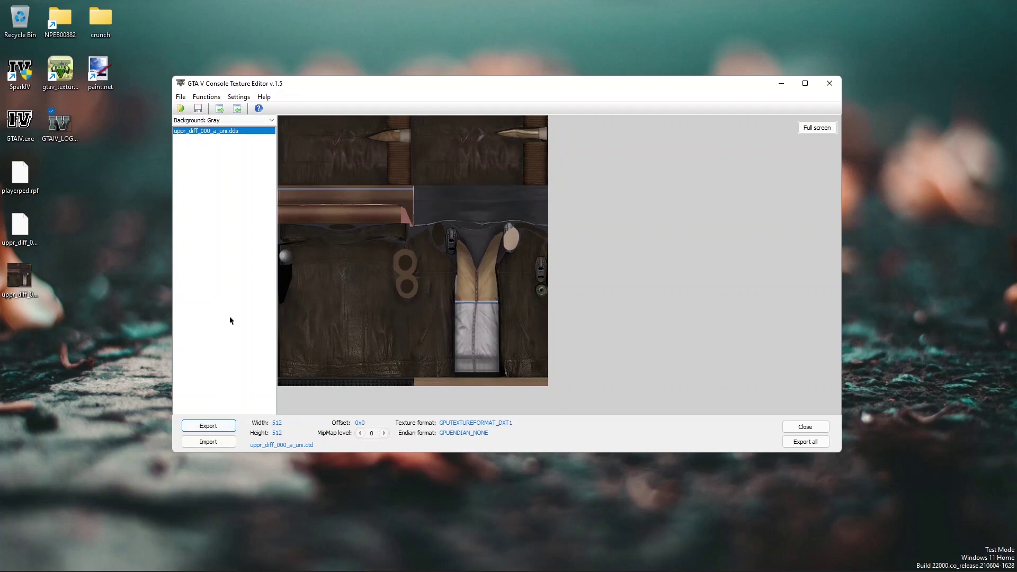
Step: Launch paint.net and open the uppr_diff_000_a_uni.dds texture from the Desktop in it
{"action": "double_click", "coordinate": [99, 79]}
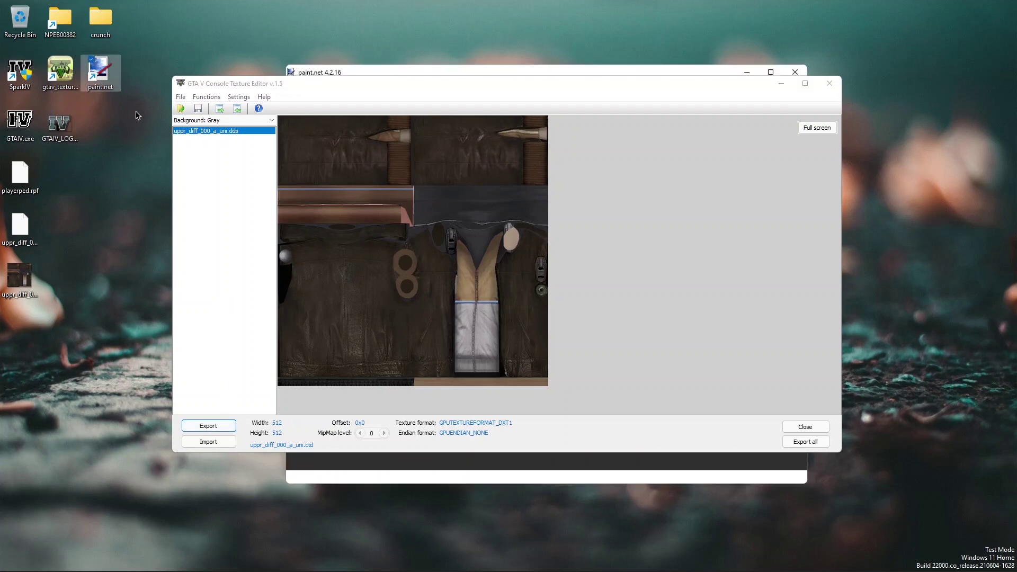
{"action": "left_click_drag", "start_coordinate": [423, 74], "coordinate": [410, 63]}
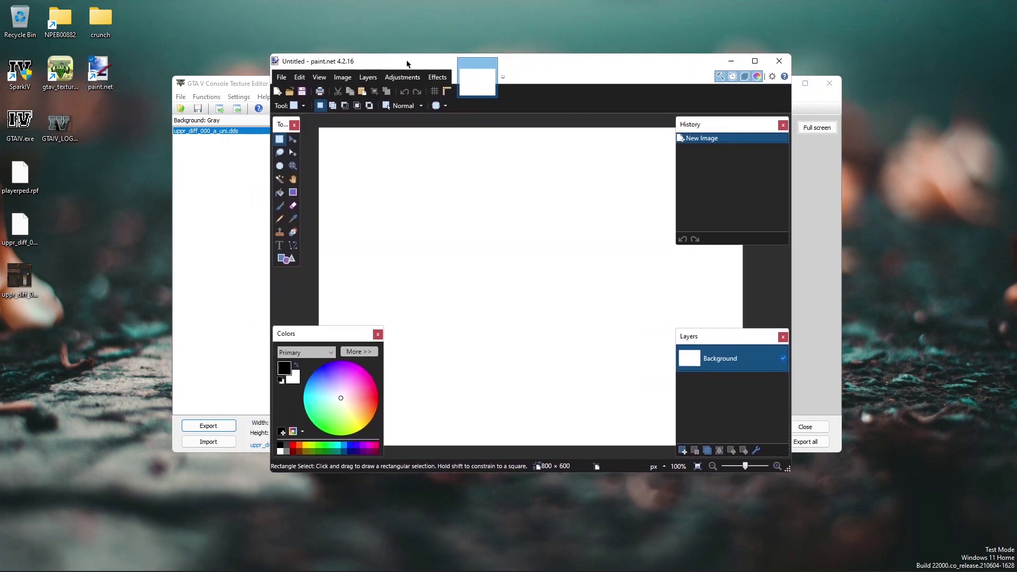
{"action": "mouse_move", "coordinate": [19, 275]}
{"action": "left_mouse_down"}
{"action": "mouse_move", "coordinate": [29, 318]}
{"action": "mouse_move", "coordinate": [381, 354]}
{"action": "mouse_move", "coordinate": [503, 281]}
{"action": "left_mouse_up"}
{"action": "left_click", "coordinate": [508, 275]}
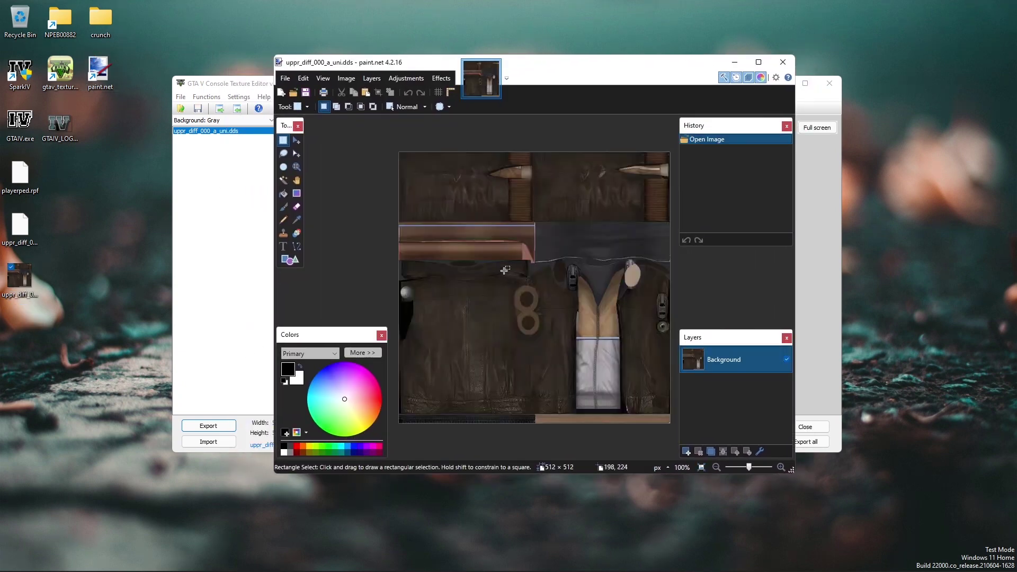
{"action": "left_click_drag", "start_coordinate": [522, 68], "coordinate": [512, 77]}
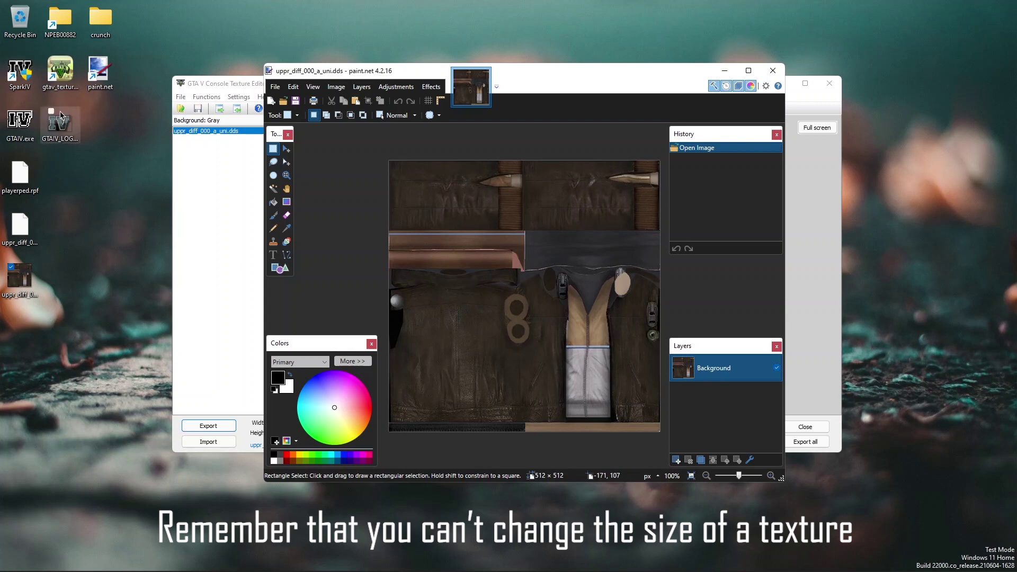
Step: Add GTAIV_LOGO.png as a new layer, scale it to about 118 × 80 px and place it on the lower-left jacket panel
{"action": "mouse_move", "coordinate": [67, 126]}
{"action": "left_mouse_down"}
{"action": "mouse_move", "coordinate": [296, 265]}
{"action": "mouse_move", "coordinate": [460, 341]}
{"action": "left_mouse_up"}
{"action": "left_click", "coordinate": [469, 315]}
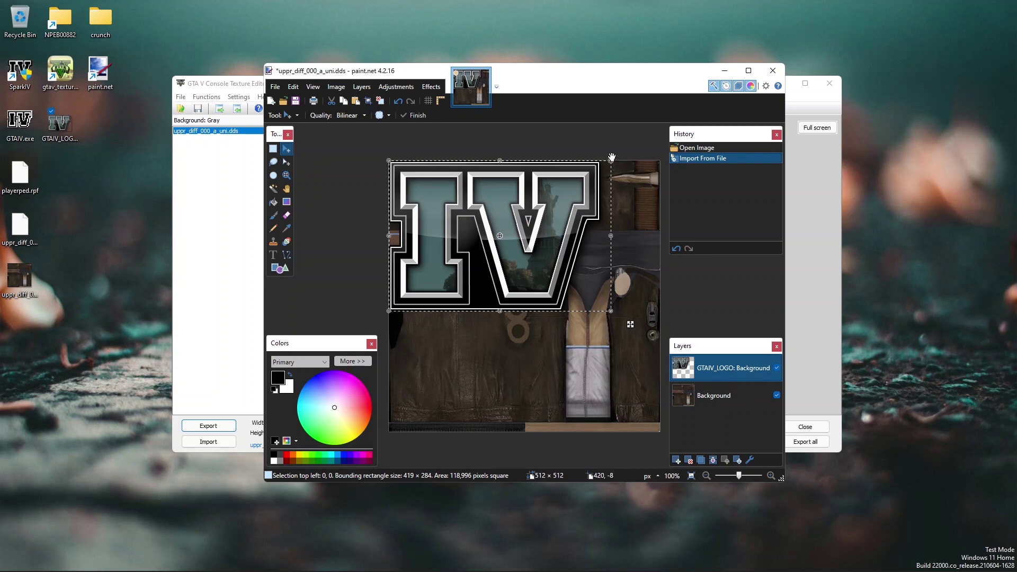
{"action": "left_click_drag", "start_coordinate": [612, 157], "coordinate": [499, 237]}
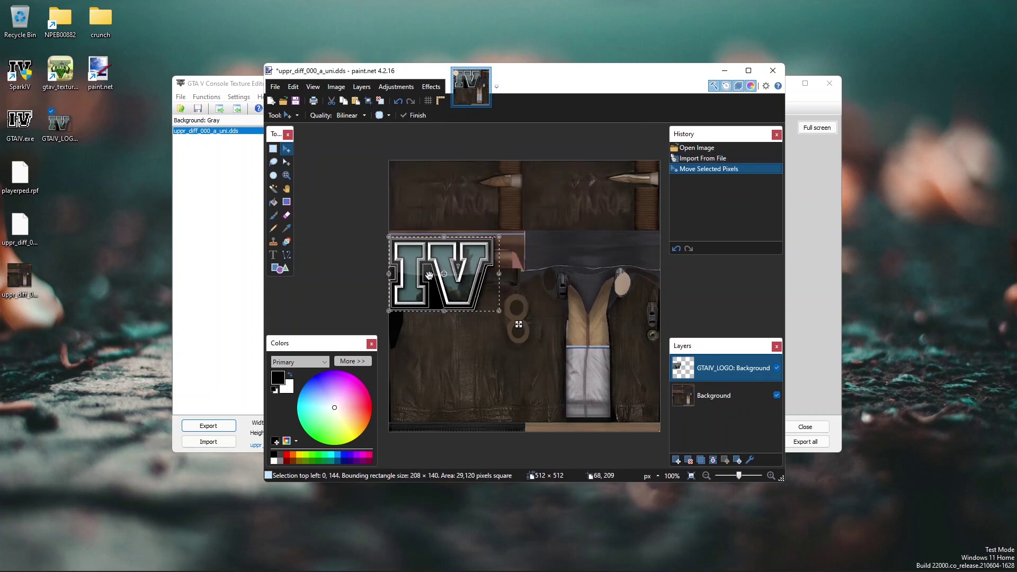
{"action": "left_click_drag", "start_coordinate": [429, 275], "coordinate": [451, 357]}
{"action": "left_click_drag", "start_coordinate": [520, 320], "coordinate": [474, 355]}
{"action": "left_click_drag", "start_coordinate": [436, 387], "coordinate": [477, 349]}
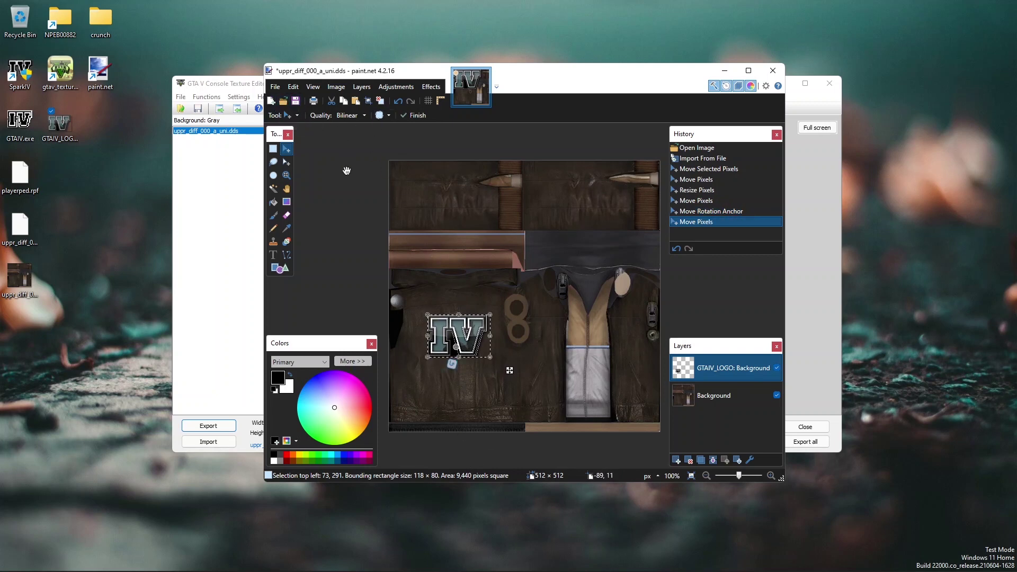
Step: Save the edited texture over uppr_diff_000_a_uni.dds on the Desktop in DirectDraw Surface format with BC1 (Linear, DXT1) compression, flattening the image
{"action": "left_click", "coordinate": [295, 101]}
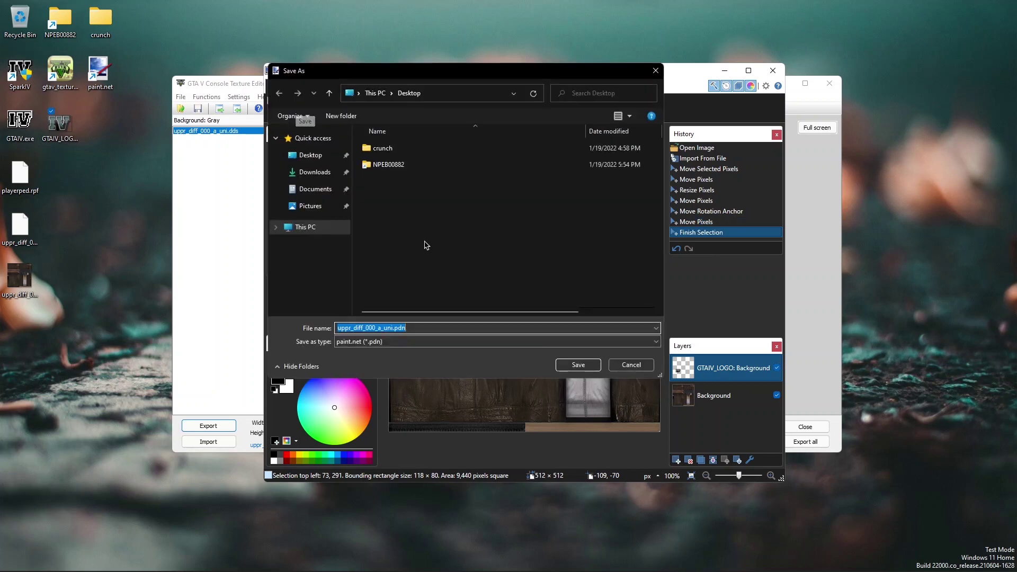
{"action": "left_click", "coordinate": [408, 341]}
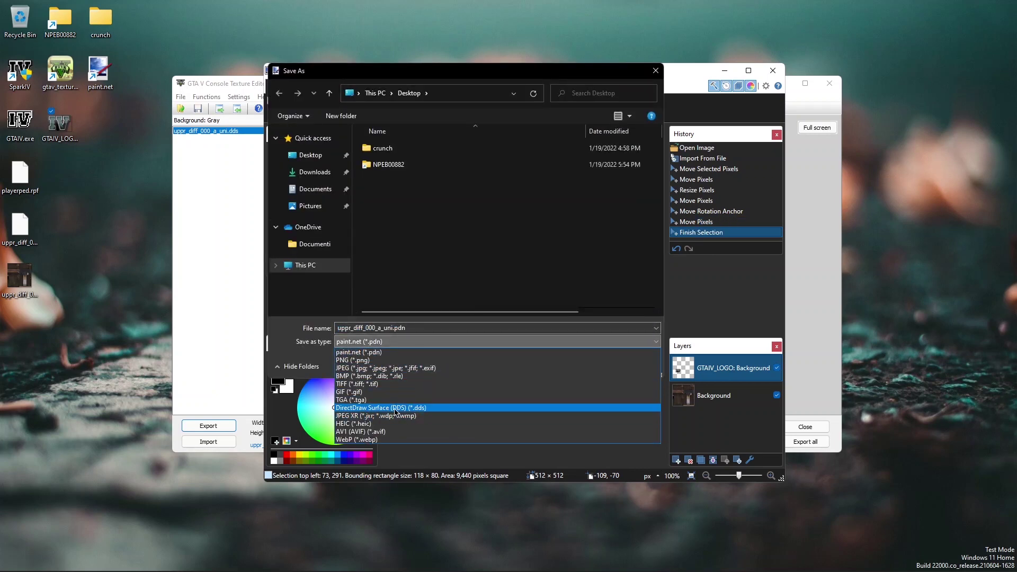
{"action": "left_click", "coordinate": [397, 408]}
{"action": "left_click", "coordinate": [574, 365]}
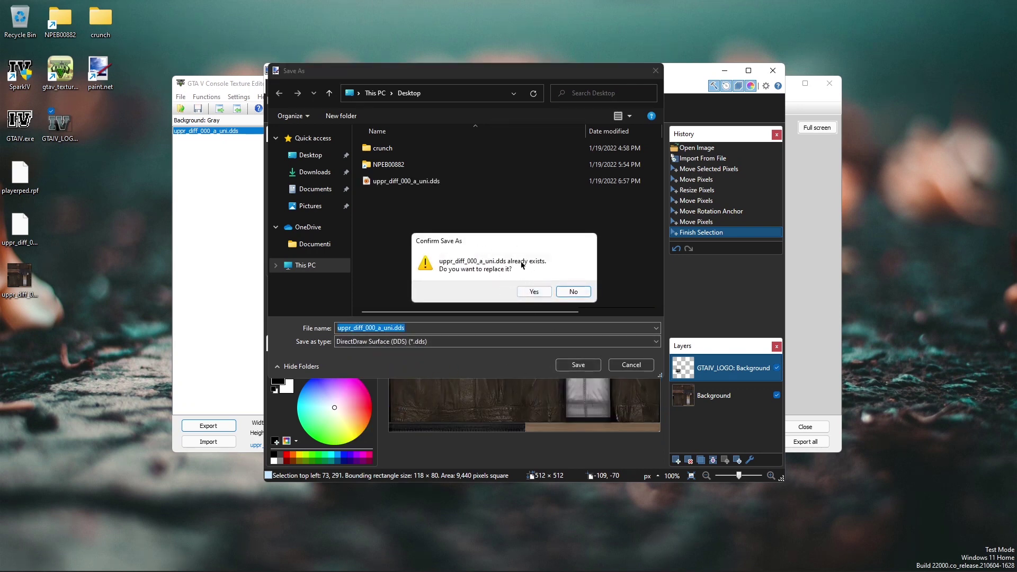
{"action": "left_click", "coordinate": [533, 291]}
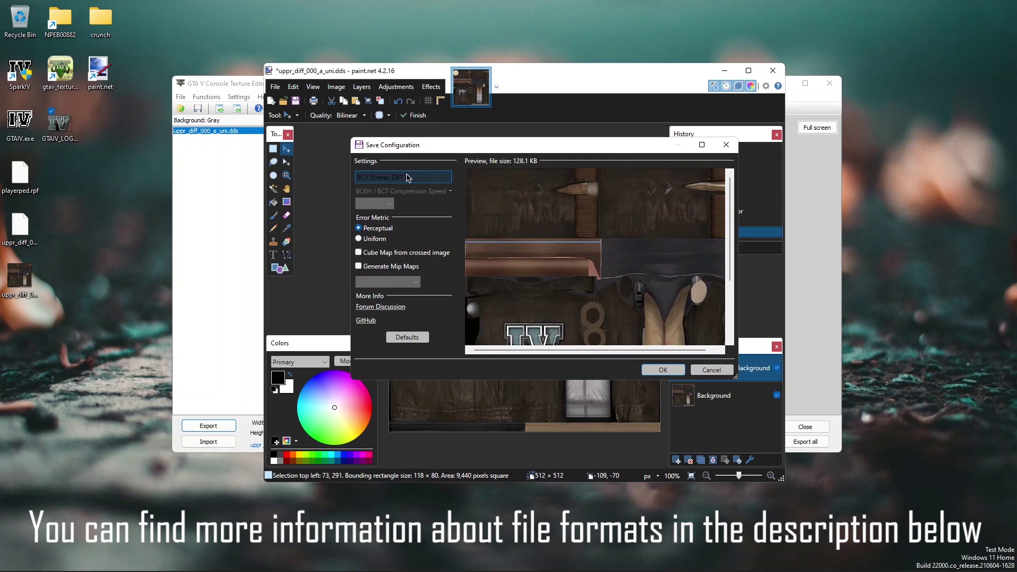
{"action": "left_click_drag", "start_coordinate": [239, 86], "coordinate": [127, 46]}
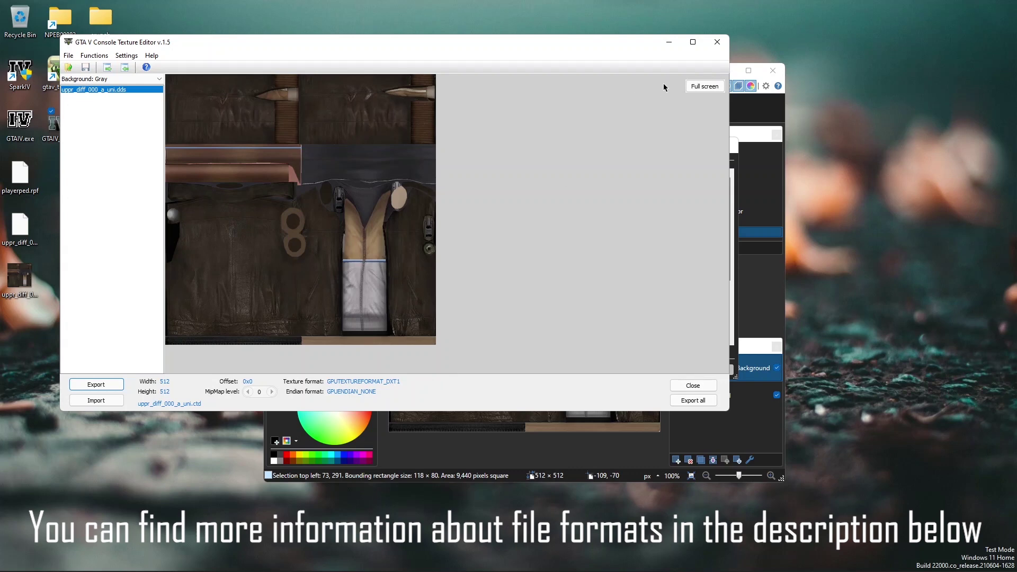
{"action": "left_click", "coordinate": [765, 116]}
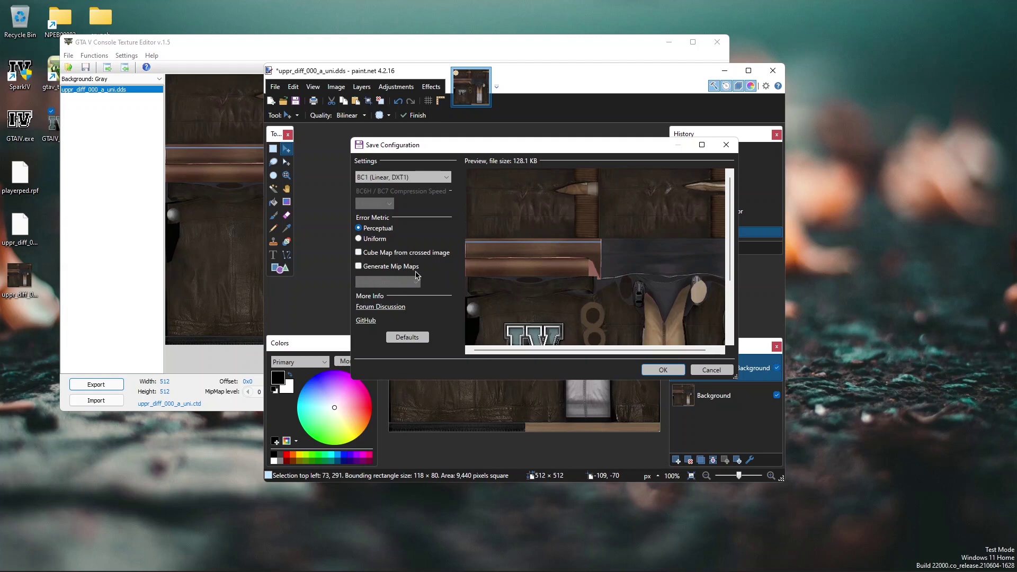
{"action": "left_click", "coordinate": [663, 369]}
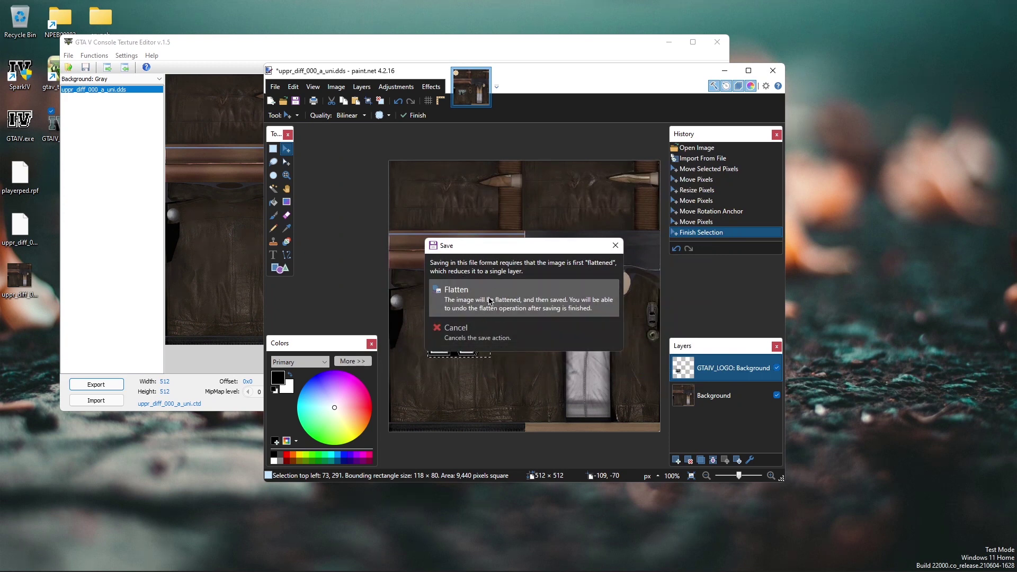
{"action": "left_click", "coordinate": [510, 301]}
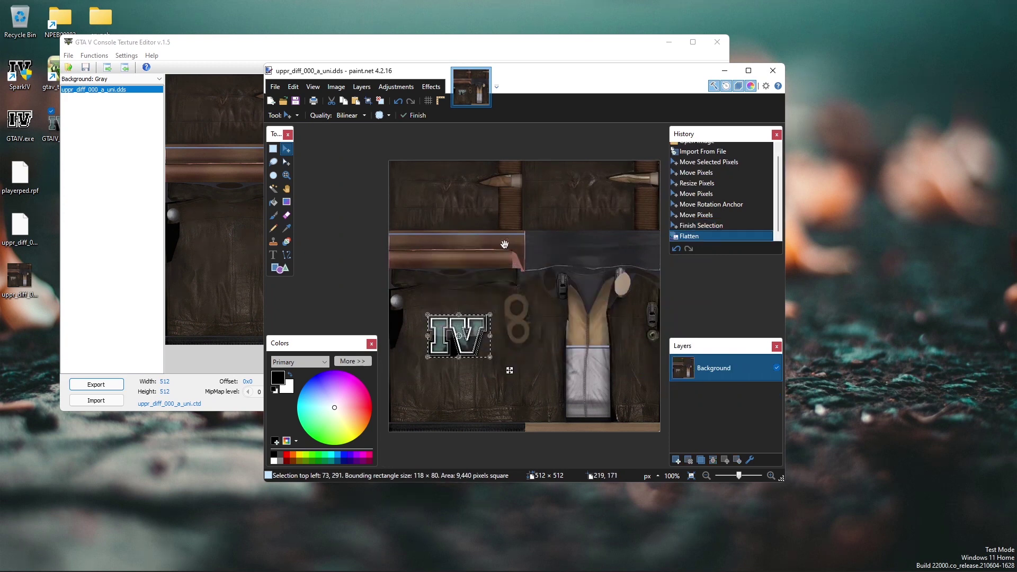
Step: Switch to GTA V Console Texture Editor and import the modified 512 px uppr_diff_000_a_uni.dds into MipMap level 0
{"action": "mouse_move", "coordinate": [459, 44]}
{"action": "left_mouse_down"}
{"action": "mouse_move", "coordinate": [618, 86]}
{"action": "mouse_move", "coordinate": [616, 77]}
{"action": "left_mouse_up"}
{"action": "left_click", "coordinate": [254, 429]}
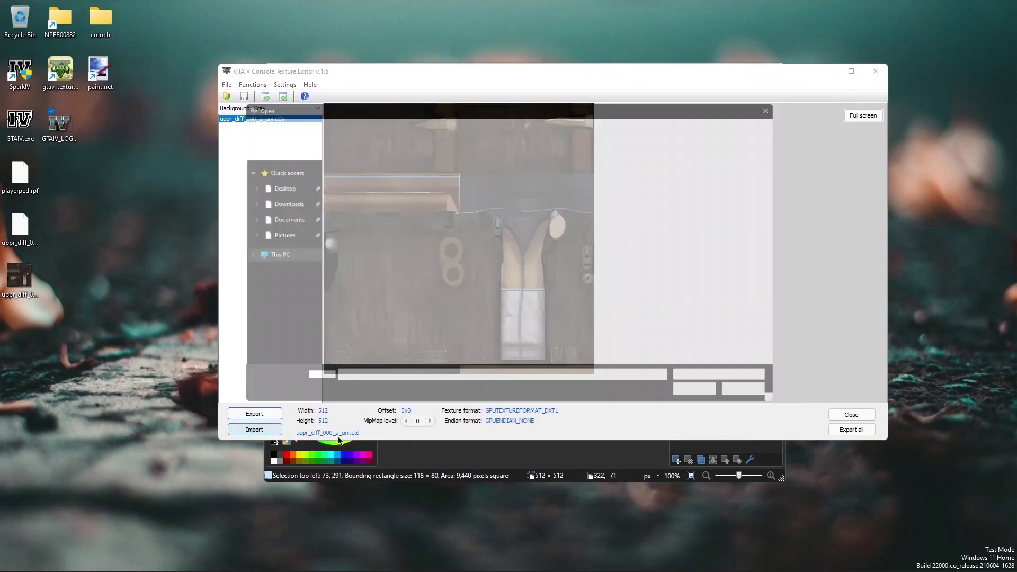
{"action": "double_click", "coordinate": [405, 212]}
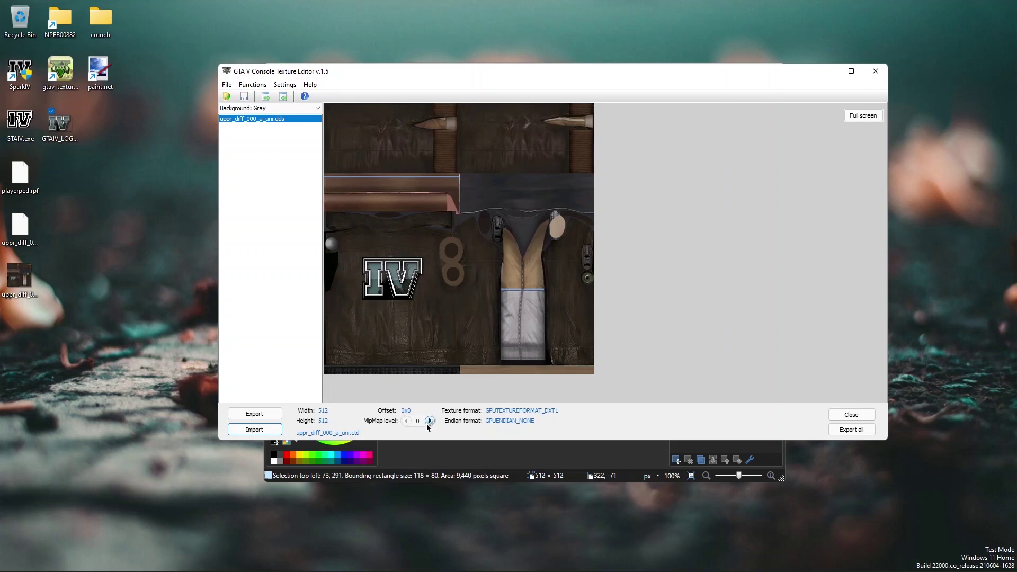
Step: Switch to paint.net, resize the jacket texture to 256 × 256 px and save it over the DDS file
{"action": "left_click_drag", "start_coordinate": [430, 426], "coordinate": [411, 430]}
{"action": "left_click", "coordinate": [411, 427]}
{"action": "left_click_drag", "start_coordinate": [399, 69], "coordinate": [441, 113]}
{"action": "left_click_drag", "start_coordinate": [430, 66], "coordinate": [431, 44]}
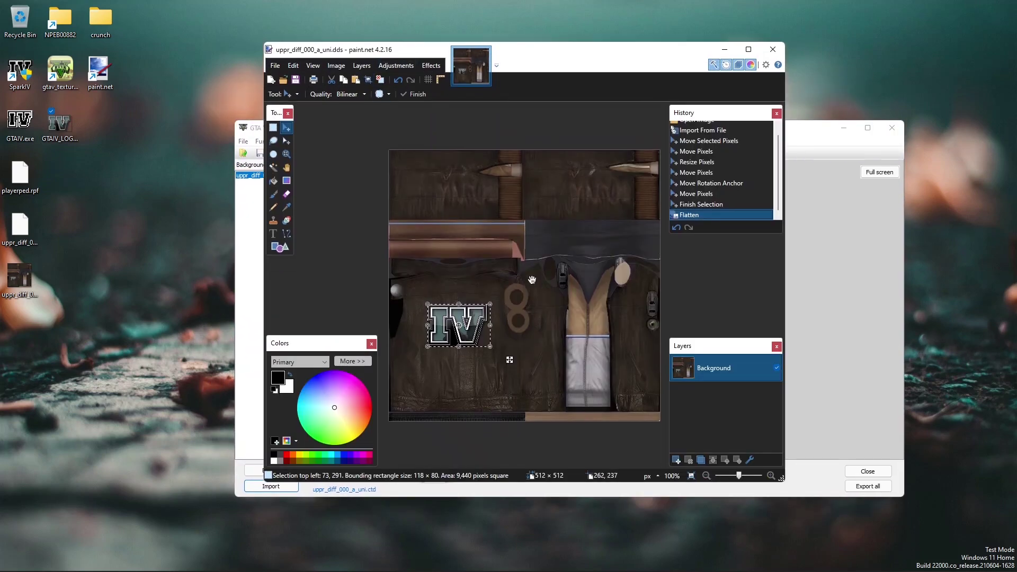
{"action": "key", "text": "ctrl+r"}
{"action": "type", "text": "256"}
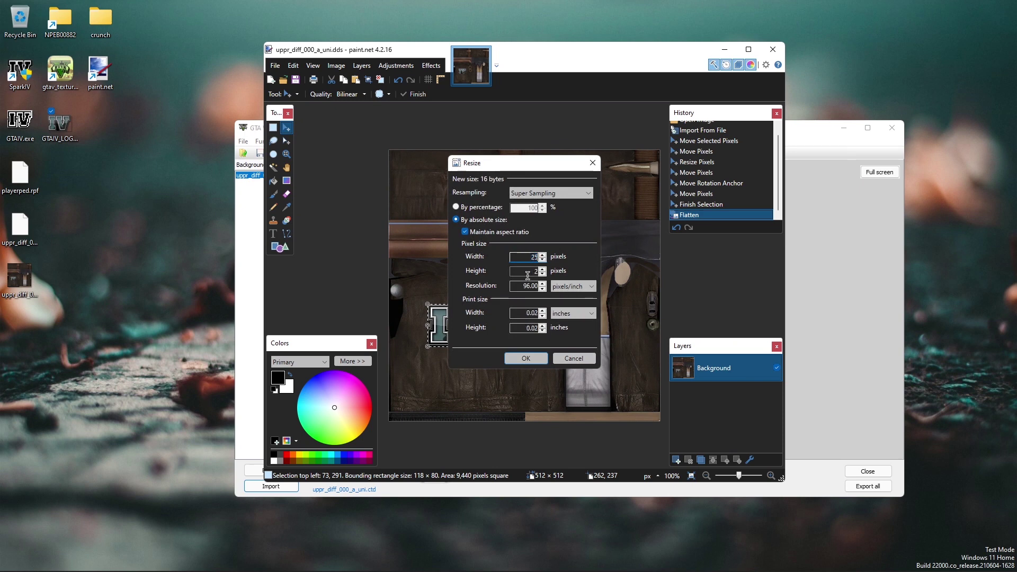
{"action": "left_click", "coordinate": [534, 360]}
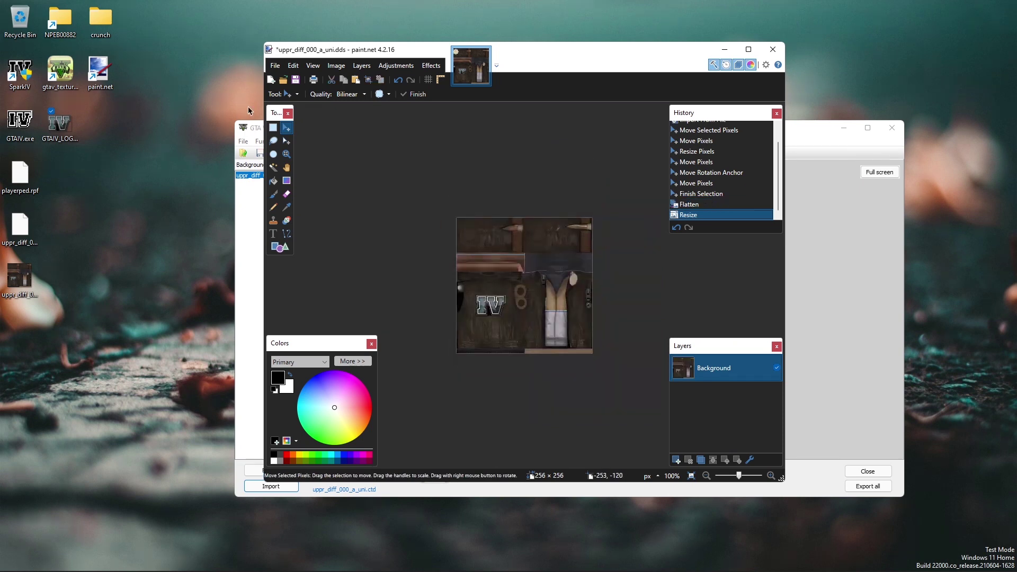
{"action": "left_click", "coordinate": [295, 79]}
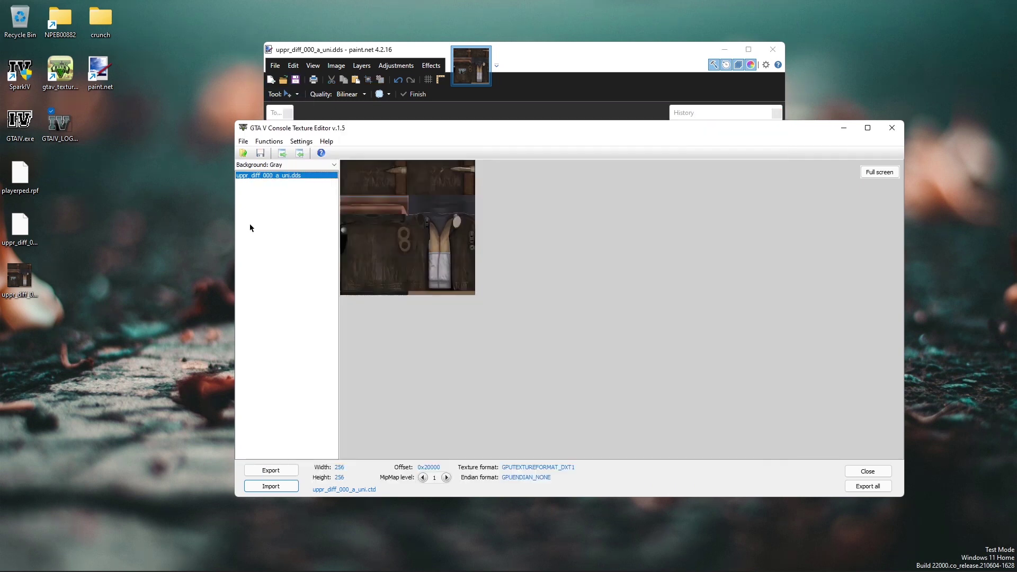
Step: Back in GTA V Console Texture Editor, import the 256 px uppr_diff_000_a_uni.dds into MipMap level 1
{"action": "left_click", "coordinate": [250, 224]}
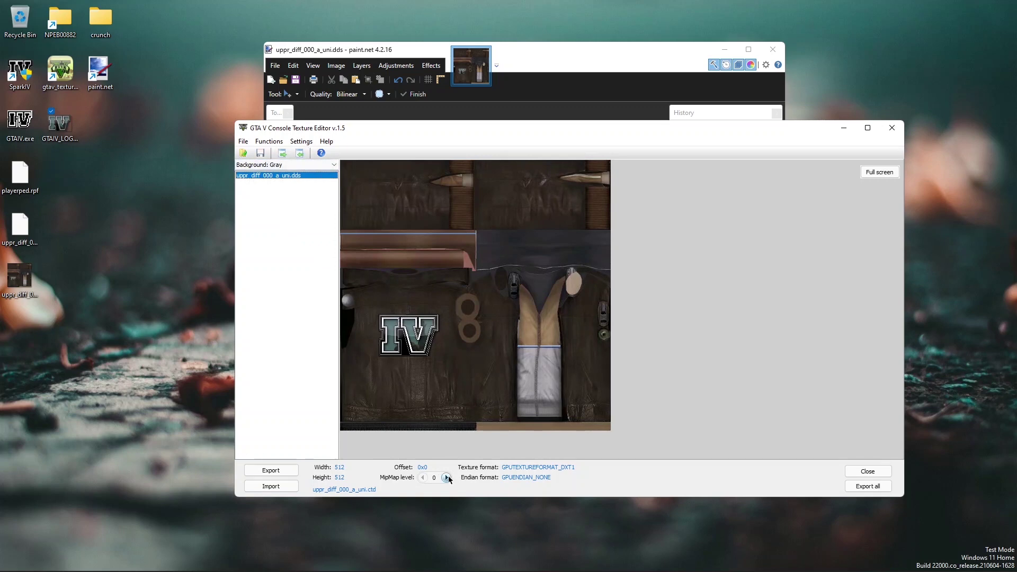
{"action": "left_click", "coordinate": [446, 478]}
{"action": "left_click", "coordinate": [299, 153]}
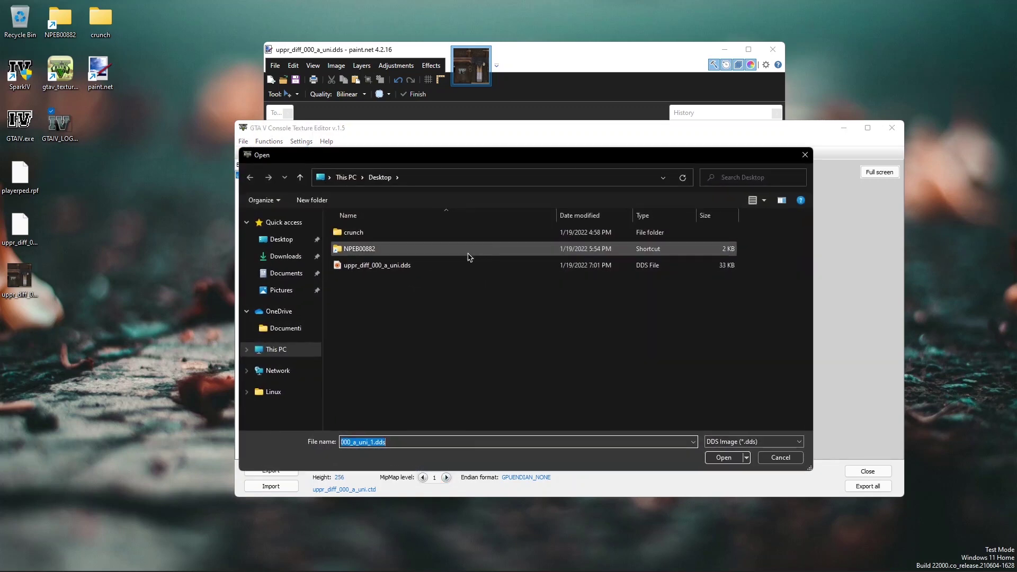
{"action": "left_click", "coordinate": [432, 264]}
{"action": "double_click", "coordinate": [433, 265]}
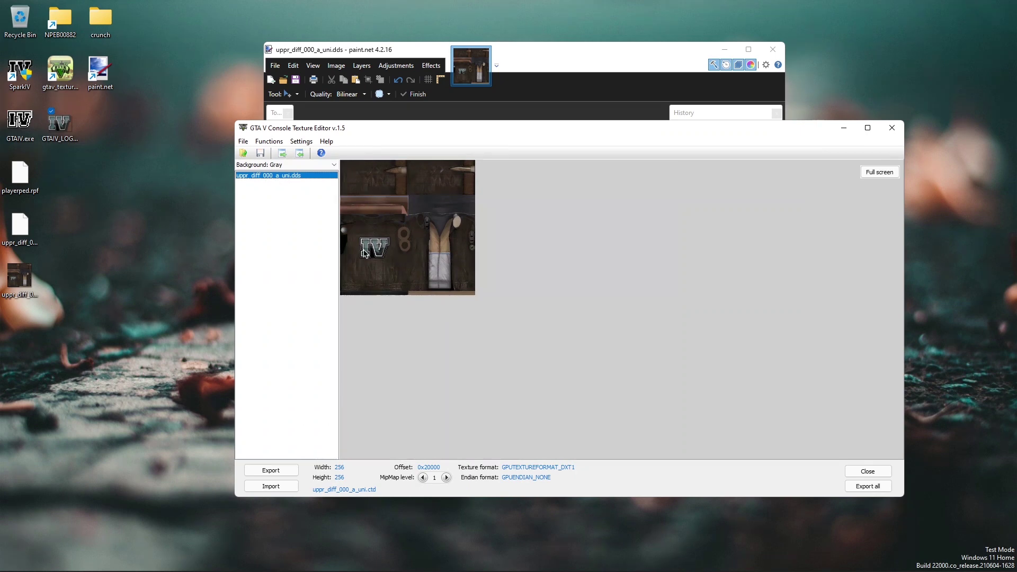
Step: Return to paint.net, resize the texture to 128 × 128 px and save the DDS file
{"action": "left_click", "coordinate": [573, 65]}
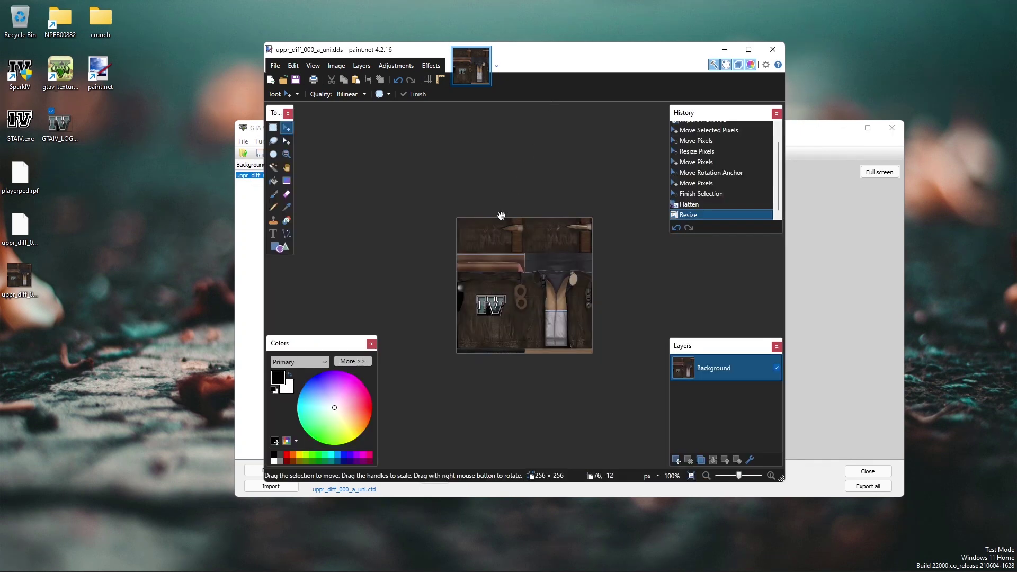
{"action": "key", "text": "ctrl+r"}
{"action": "type", "text": "1"}
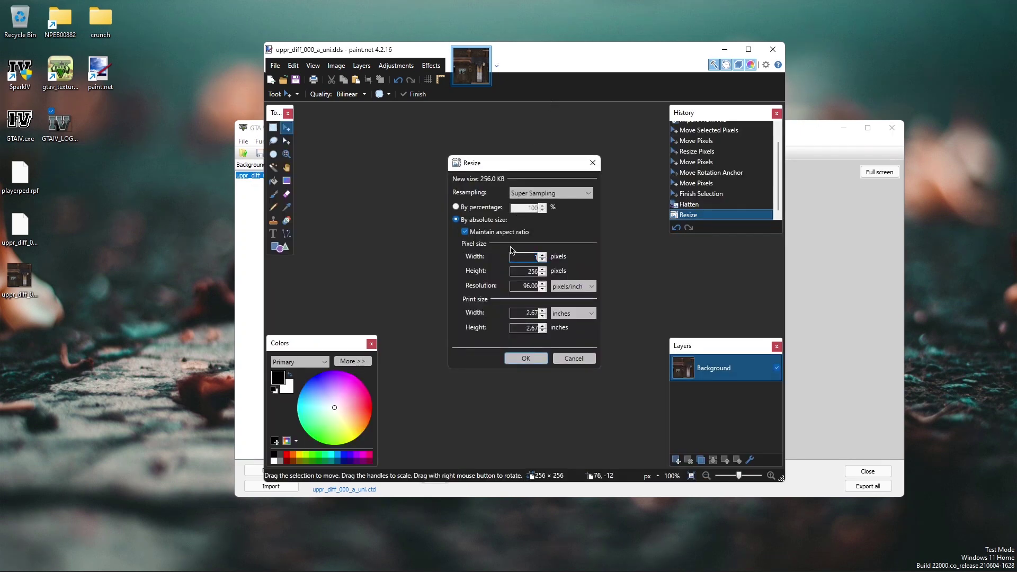
{"action": "type", "text": "28"}
{"action": "key", "text": "Return"}
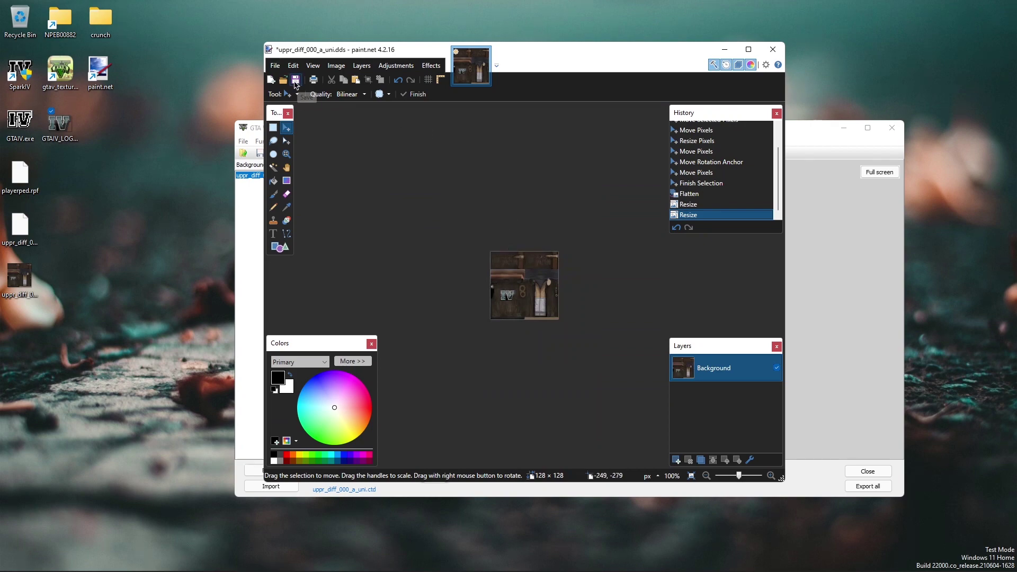
{"action": "left_click", "coordinate": [296, 80]}
Step: Import the 128 px uppr_diff_000_a_uni.dds into MipMap level 2 in GTA V Console Texture Editor
{"action": "left_click", "coordinate": [299, 153]}
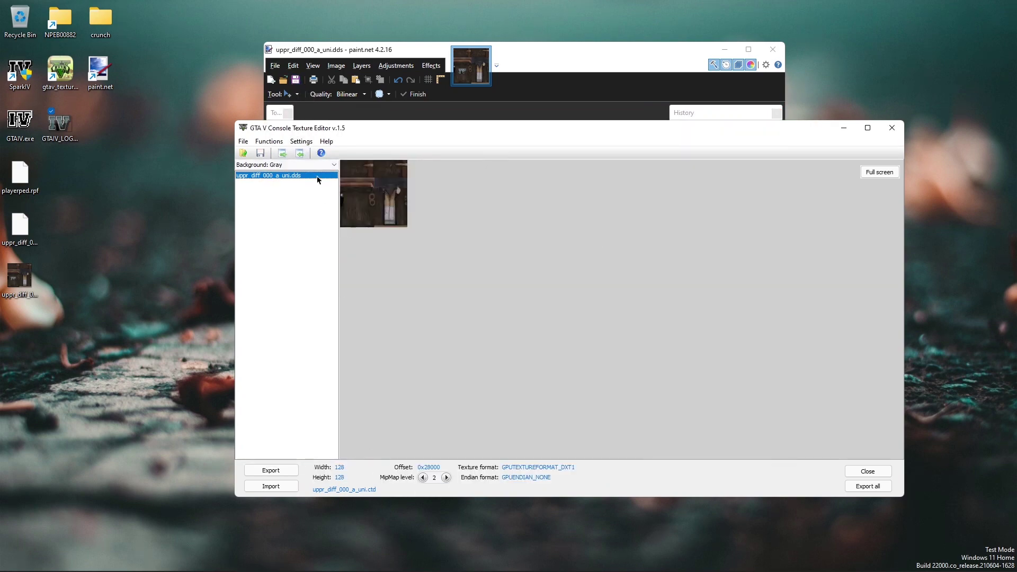
{"action": "double_click", "coordinate": [484, 265]}
{"action": "left_click", "coordinate": [446, 477]}
Step: In paint.net, resize the texture to 64 × 64 px and save the DDS file
{"action": "key", "text": "alt+Tab"}
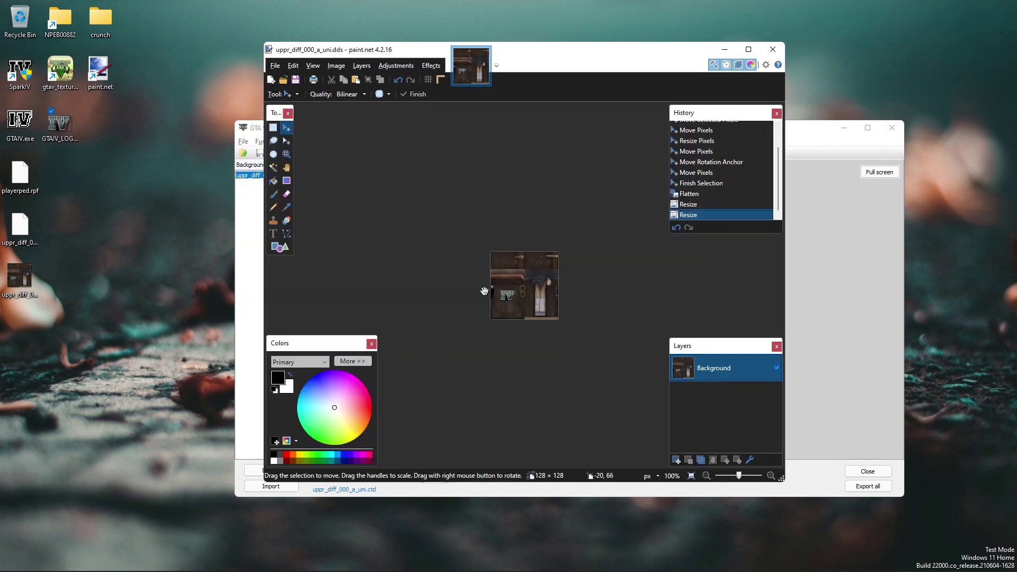
{"action": "key", "text": "ctrl+r"}
{"action": "type", "text": "64"}
{"action": "key", "text": "Return"}
{"action": "key", "text": "ctrl+s"}
Step: Switch to GTA V Console Texture Editor and import the 64 px DDS texture into MipMap level 3
{"action": "key", "text": "alt+Tab"}
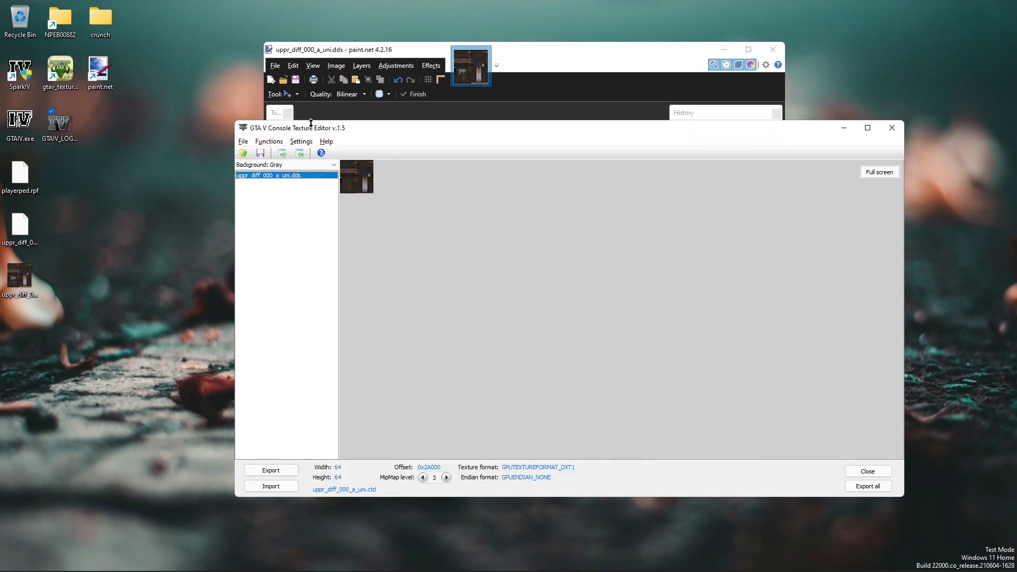
{"action": "left_click", "coordinate": [300, 153]}
{"action": "double_click", "coordinate": [536, 266]}
Step: Switch to paint.net, resize the texture to 32 × 32 px and save the DDS file
{"action": "key", "text": "alt+Tab"}
{"action": "key", "text": "ctrl+r"}
{"action": "type", "text": "32"}
{"action": "key", "text": "Return"}
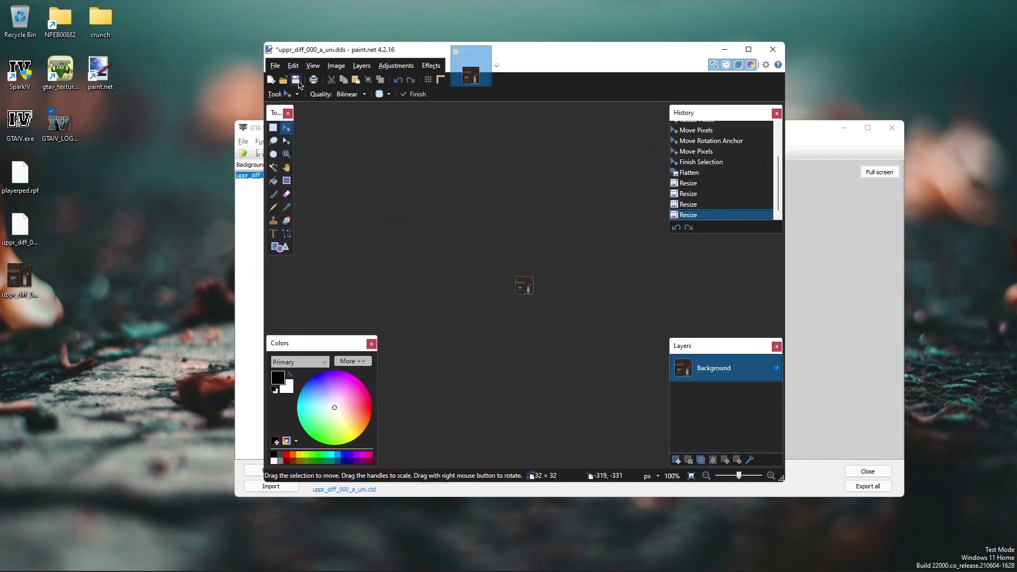
{"action": "key", "text": "ctrl+s"}
Step: In GTA V Console Texture Editor, import the 32 px DDS texture into MipMap level 4
{"action": "key", "text": "alt+Tab"}
{"action": "left_click", "coordinate": [446, 477]}
{"action": "left_click", "coordinate": [300, 153]}
{"action": "double_click", "coordinate": [375, 269]}
Step: Go back to paint.net, resize the texture to 16 × 16 px and save the DDS file
{"action": "key", "text": "alt+Tab"}
{"action": "key", "text": "ctrl+r"}
{"action": "type", "text": "16"}
{"action": "key", "text": "Return"}
{"action": "key", "text": "ctrl+s"}
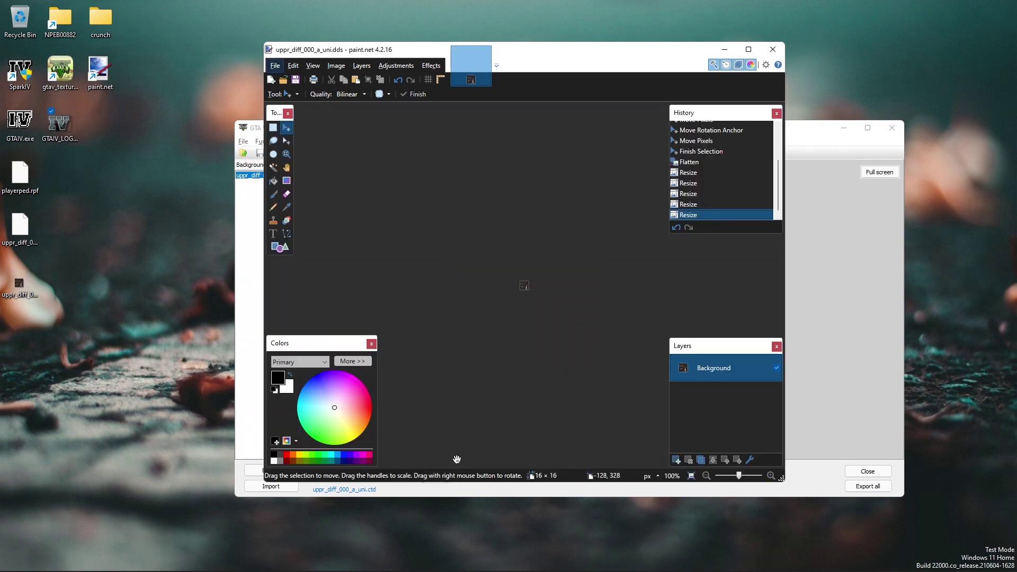
Step: Return to GTA V Console Texture Editor and import the 16 px DDS texture into MipMap level 5
{"action": "key", "text": "alt+Tab"}
{"action": "left_click", "coordinate": [446, 477]}
{"action": "left_click", "coordinate": [300, 154]}
{"action": "double_click", "coordinate": [365, 327]}
Step: Switch to paint.net, shrink the texture to 8 × 8 px and save the DDS file
{"action": "key", "text": "alt+Tab"}
{"action": "key", "text": "ctrl+r"}
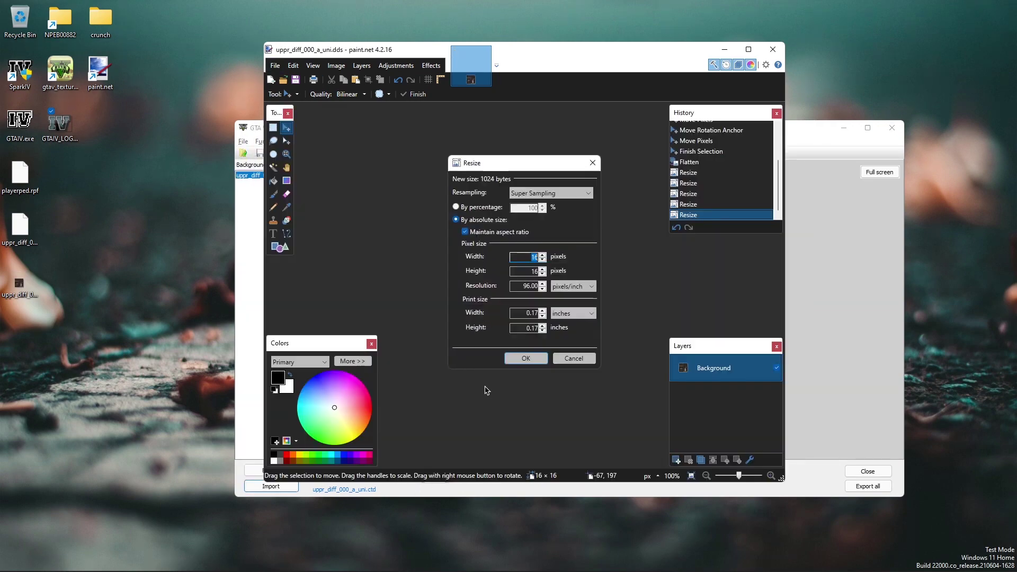
{"action": "type", "text": "8"}
{"action": "key", "text": "Return"}
{"action": "key", "text": "ctrl+s"}
Step: Import the 8 px DDS texture into MipMap level 6 in GTA V Console Texture Editor
{"action": "key", "text": "alt+Tab"}
{"action": "left_click", "coordinate": [270, 486]}
{"action": "double_click", "coordinate": [410, 267]}
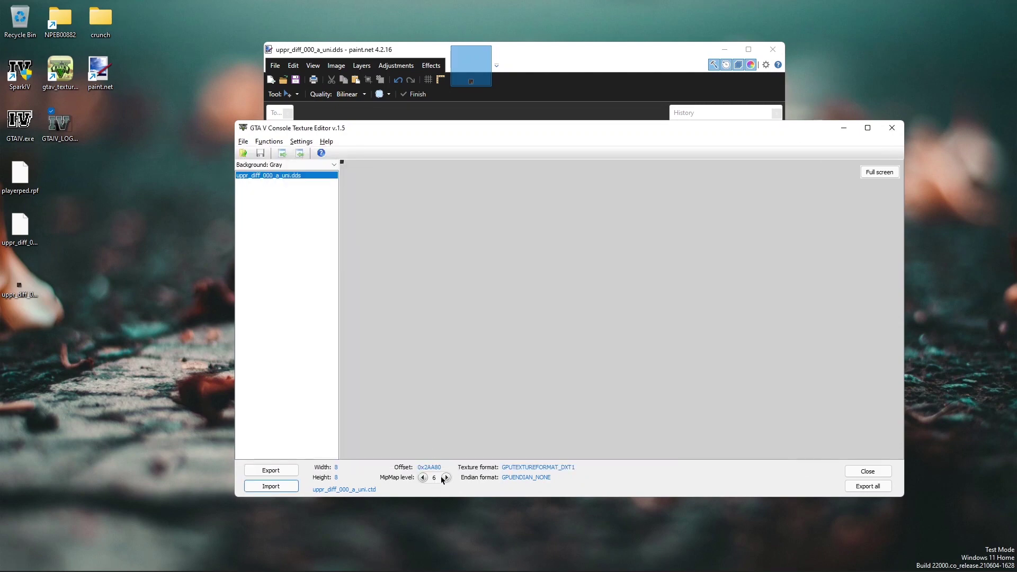
Step: In paint.net, shrink the texture to 4 × 4 px and save the DDS file
{"action": "key", "text": "alt+Tab"}
{"action": "key", "text": "ctrl+r"}
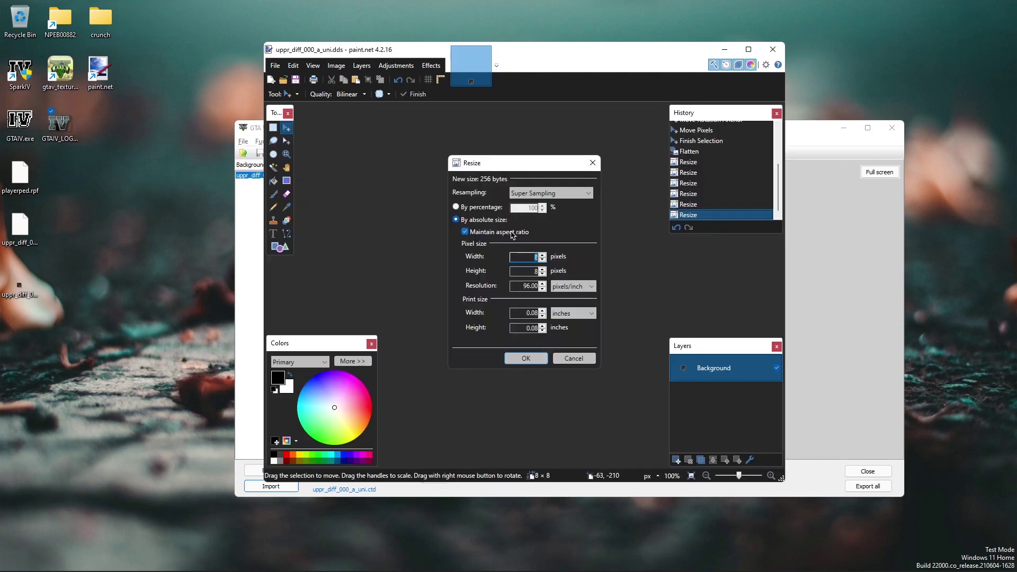
{"action": "type", "text": "4"}
{"action": "key", "text": "Return"}
{"action": "key", "text": "ctrl+s"}
Step: Switch to GTA V Console Texture Editor and import the 4 px DDS texture into MipMap level 7
{"action": "key", "text": "alt+Tab"}
{"action": "key", "text": "Return"}
{"action": "key", "text": "Return"}
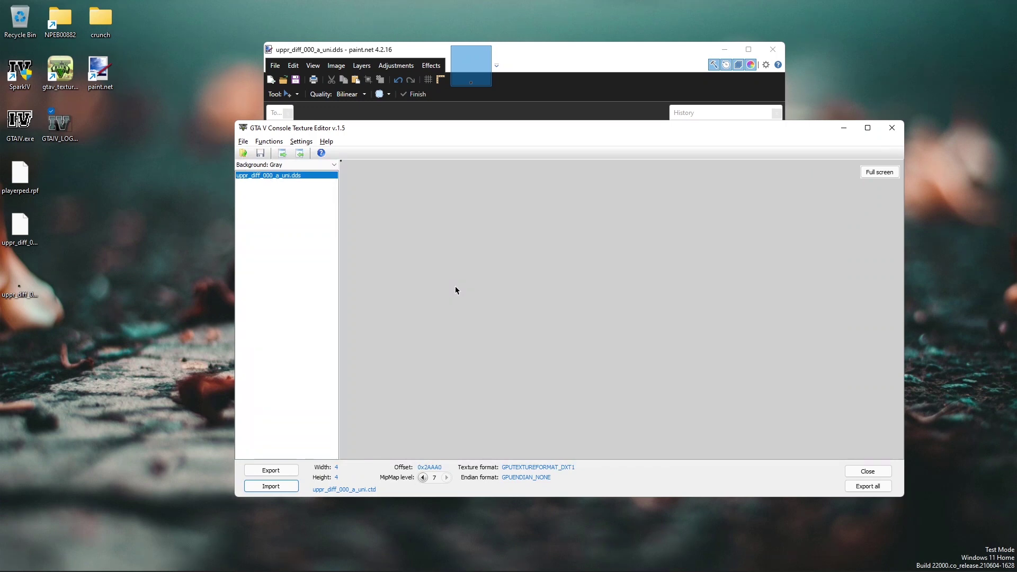
Step: Return to MipMap level 0, save the modified uppr_diff_000_a_uni.ctd and close the texture editor
{"action": "left_click", "coordinate": [423, 478]}
{"action": "left_click", "coordinate": [423, 478]}
{"action": "left_click", "coordinate": [422, 478]}
{"action": "left_click", "coordinate": [423, 478]}
{"action": "left_click", "coordinate": [422, 477]}
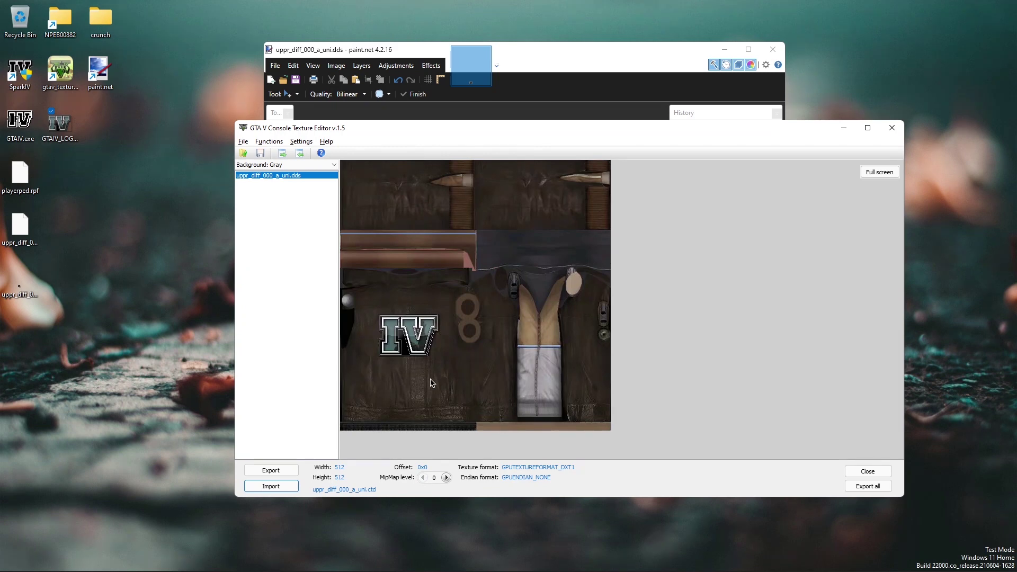
{"action": "left_click", "coordinate": [260, 153]}
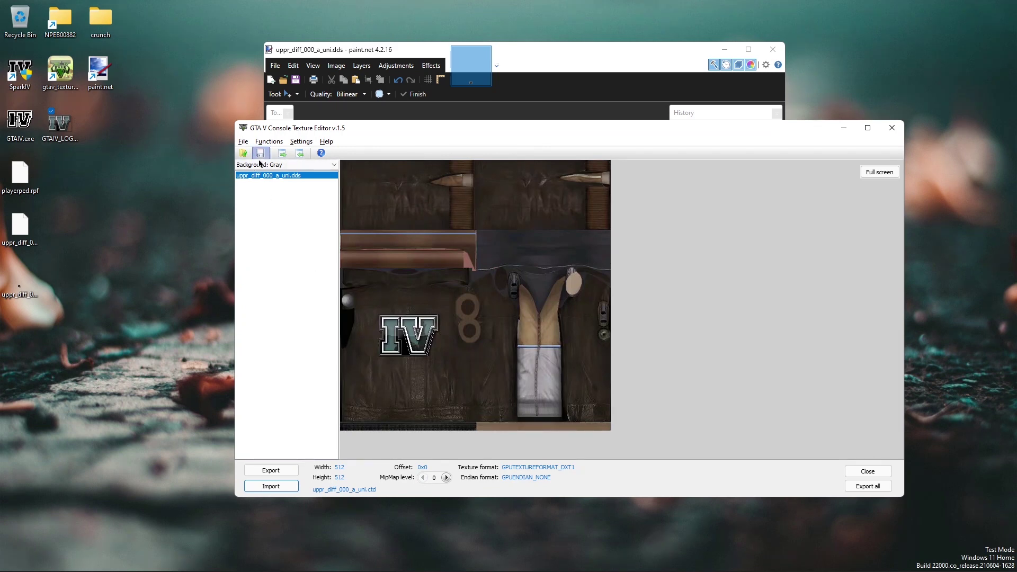
{"action": "left_click", "coordinate": [892, 128]}
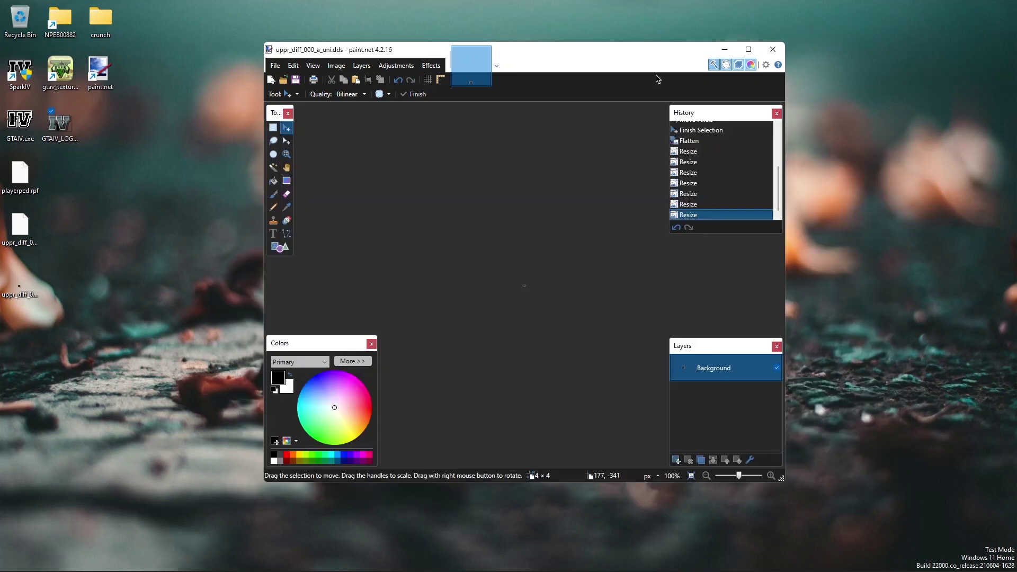
Step: Minimize paint.net, switch to SparkIV and import the modified uppr_diff_000_a_uni.ctd into playerped.rpf
{"action": "left_click", "coordinate": [724, 50]}
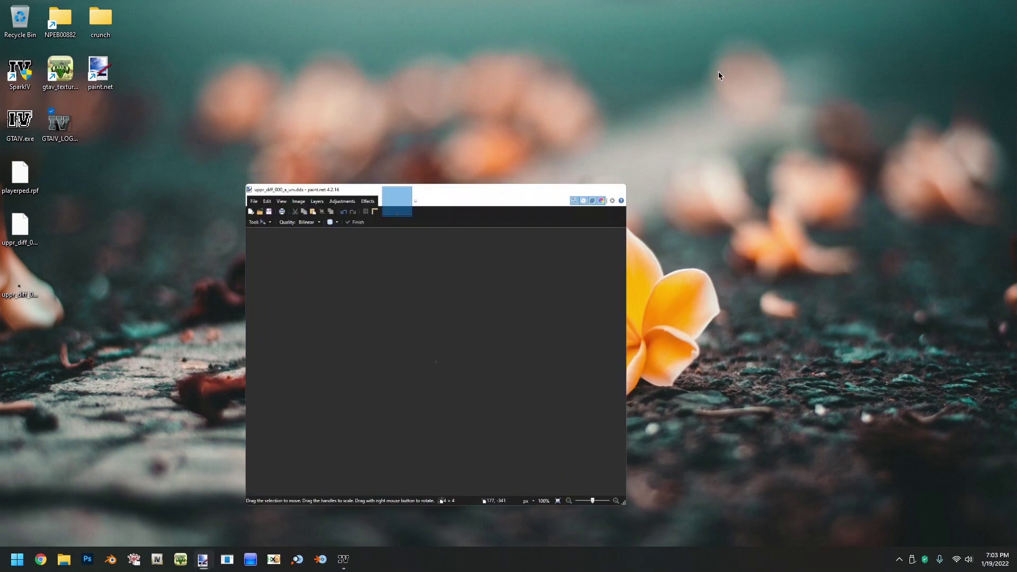
{"action": "left_click", "coordinate": [343, 560]}
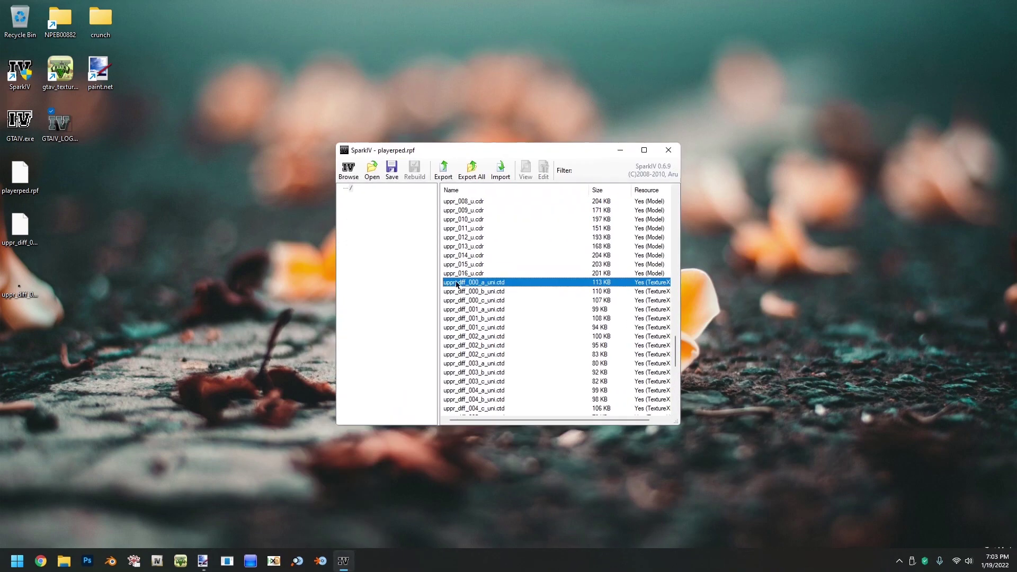
{"action": "left_click", "coordinate": [505, 171]}
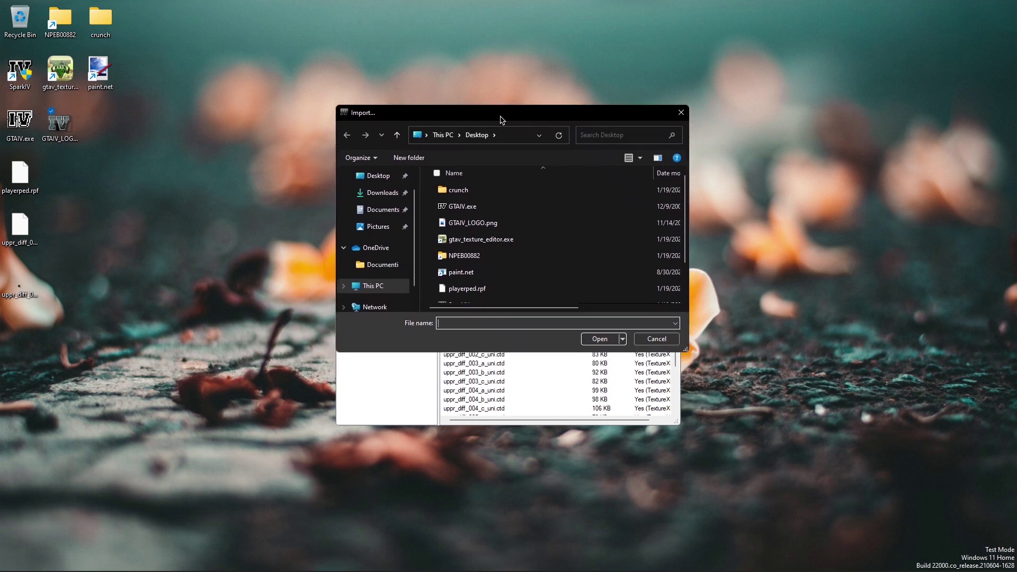
{"action": "scroll", "coordinate": [466, 283], "scroll_direction": "down", "scroll_amount": 1}
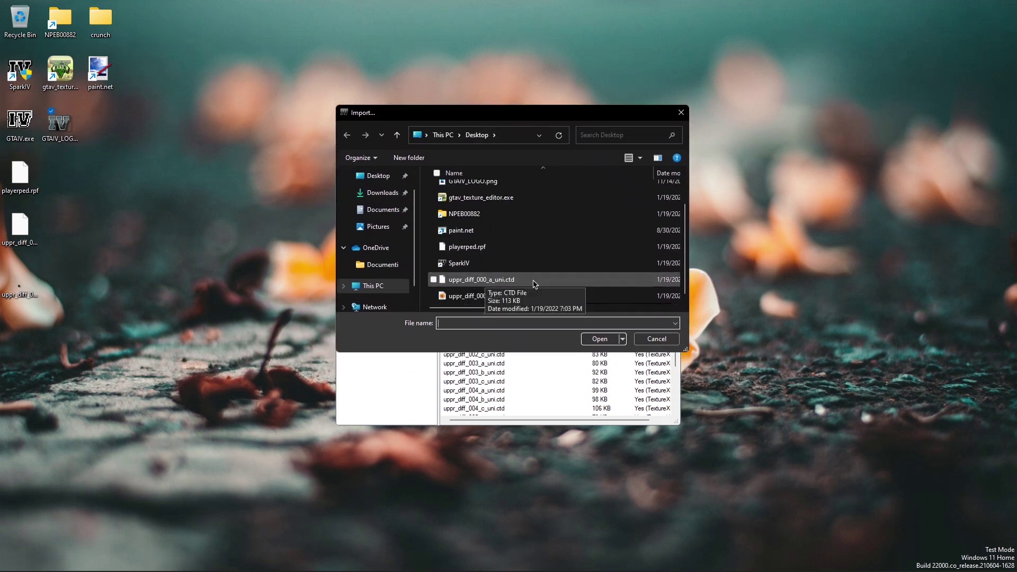
{"action": "double_click", "coordinate": [503, 280]}
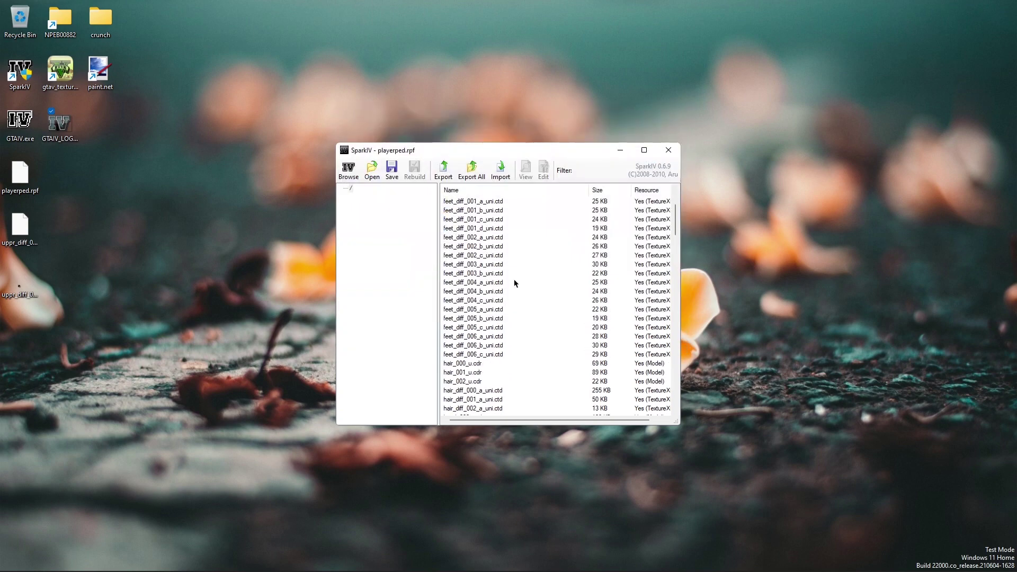
Step: Check the imported uppr_diff_000_a_uni.ctd entry in the file list and save the playerped.rpf archive
{"action": "scroll", "coordinate": [475, 281], "scroll_direction": "down", "scroll_amount": 15}
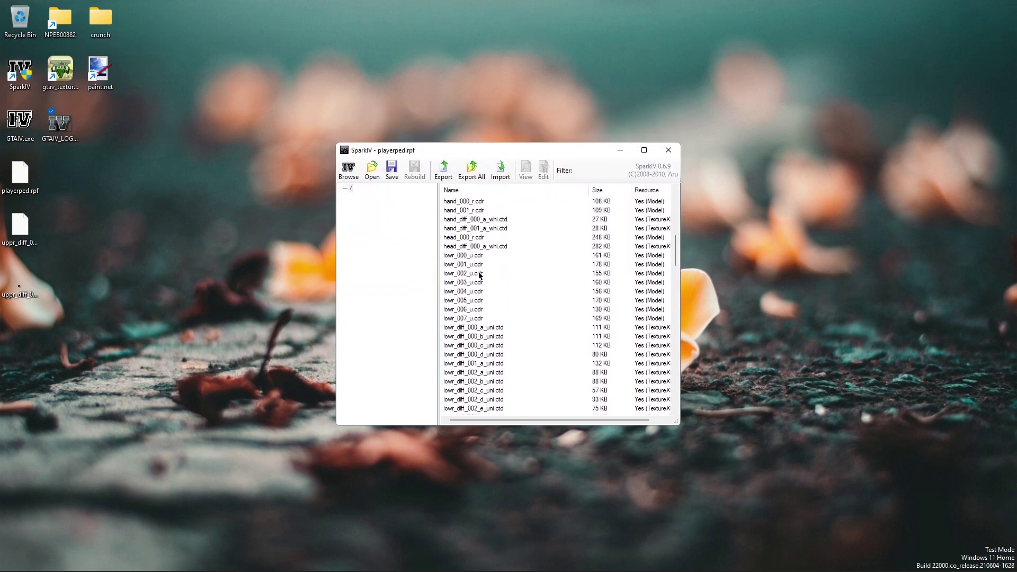
{"action": "left_click", "coordinate": [476, 282]}
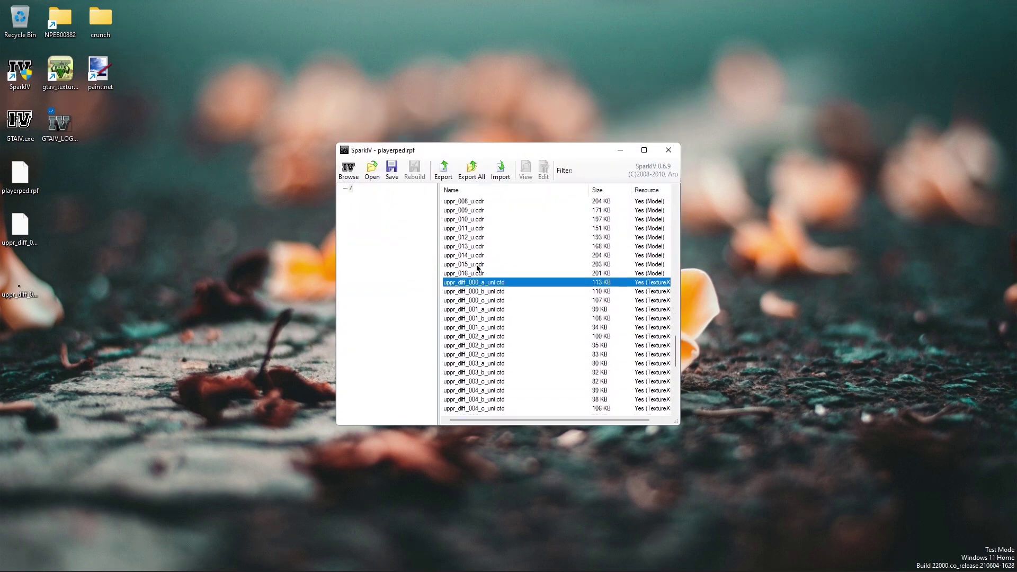
{"action": "left_click", "coordinate": [501, 293]}
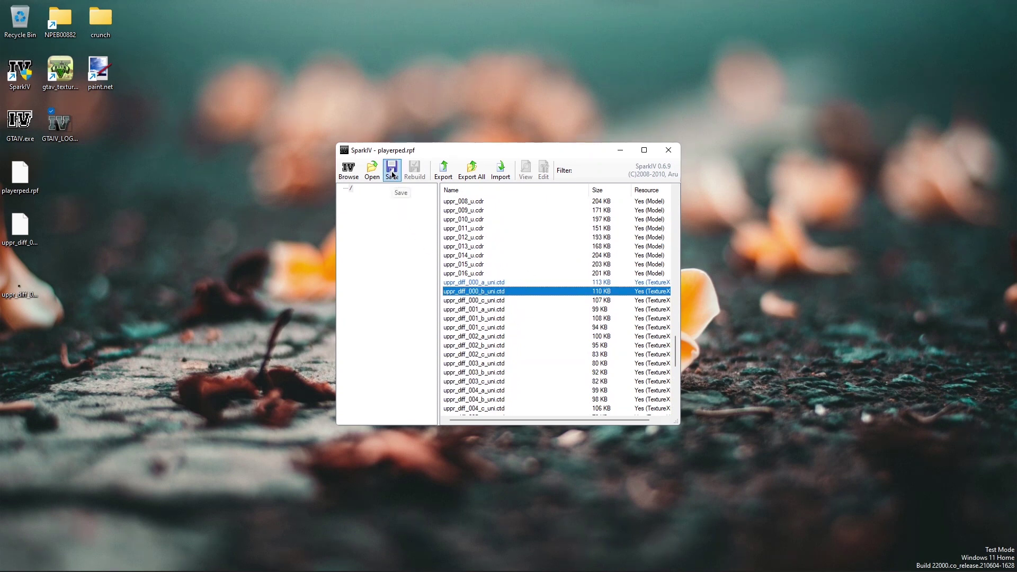
{"action": "left_click", "coordinate": [392, 170]}
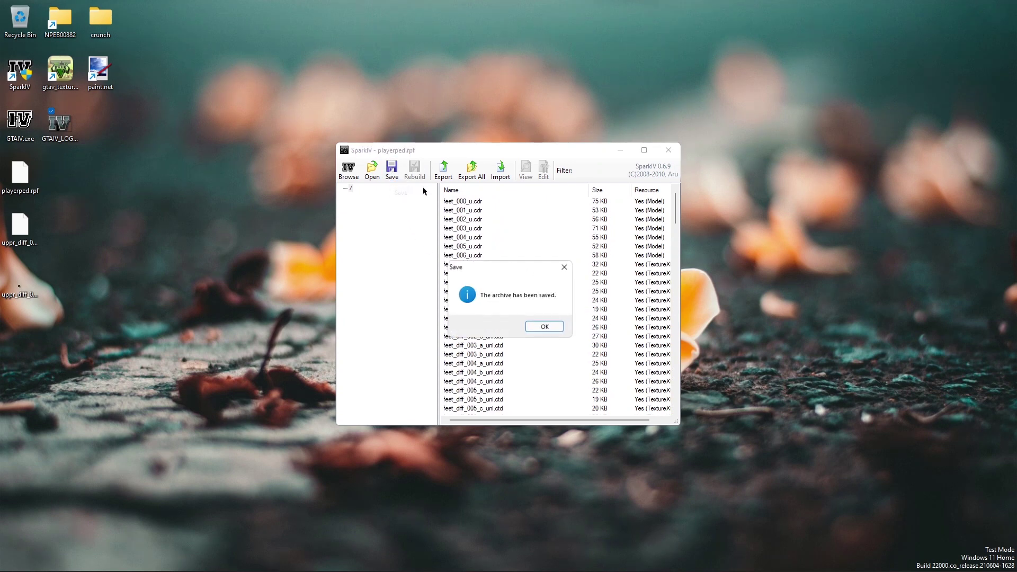
{"action": "left_click", "coordinate": [545, 326]}
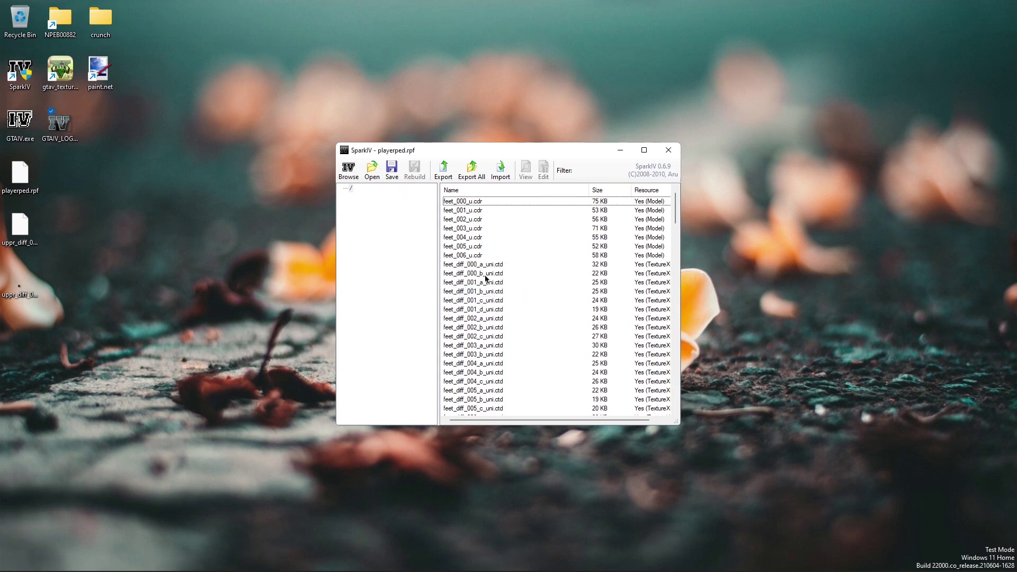
Step: Open the ps3.rpf archive from the USRDIR folder inside NPEB00882
{"action": "left_click", "coordinate": [372, 170]}
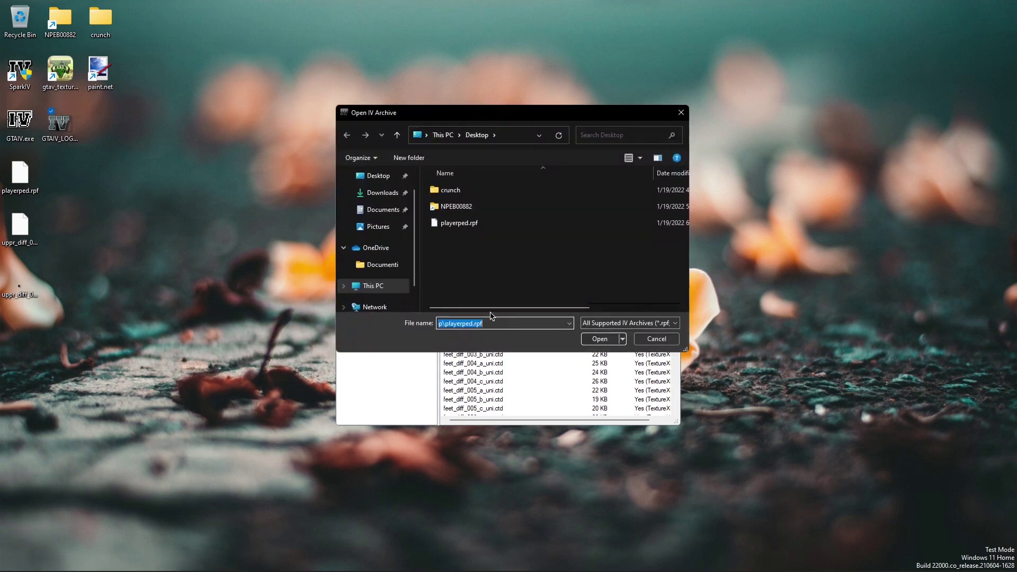
{"action": "double_click", "coordinate": [467, 206]}
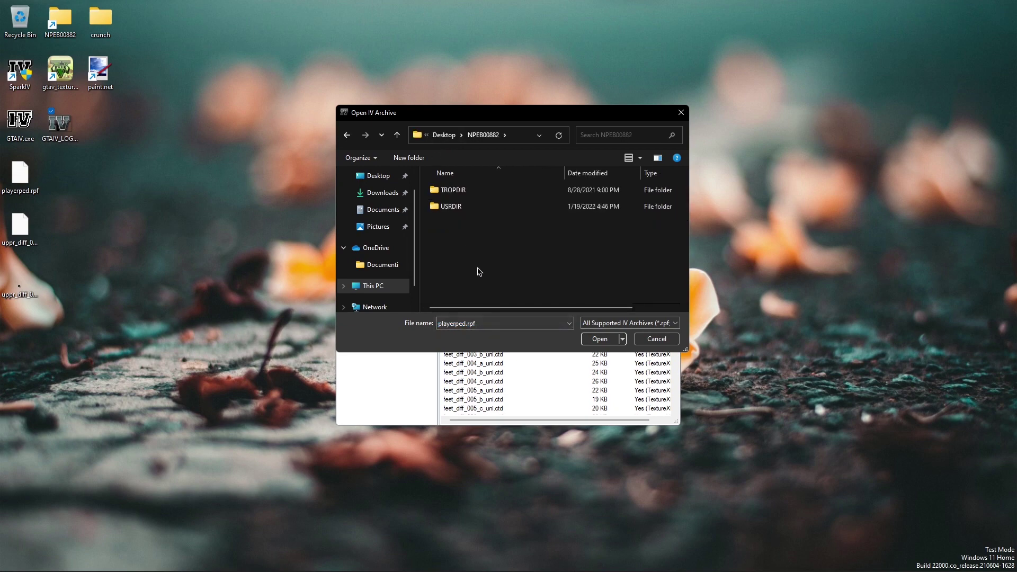
{"action": "double_click", "coordinate": [473, 208]}
{"action": "double_click", "coordinate": [471, 257]}
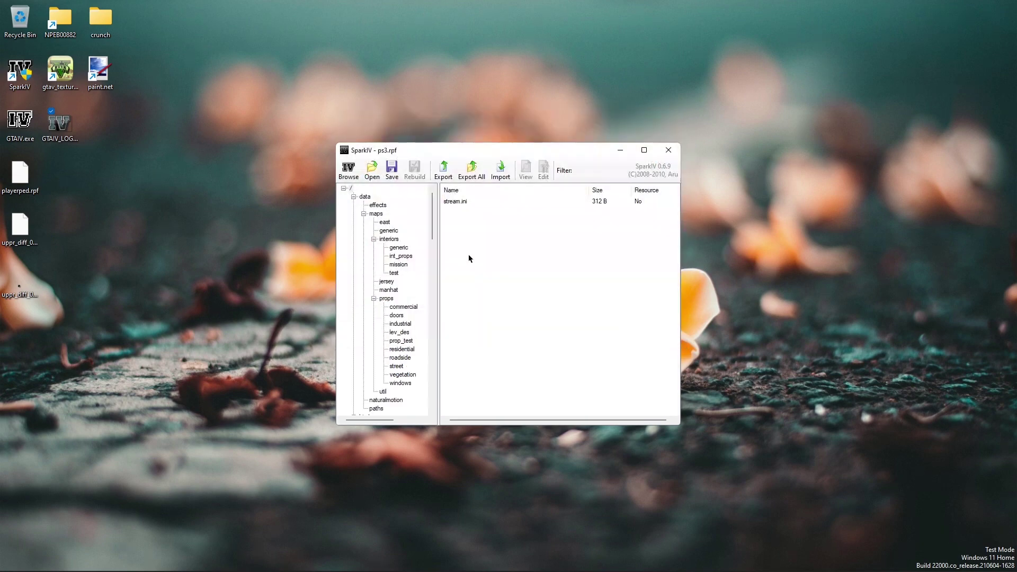
Step: Import the modified playerped.rpf from the Desktop into models/cdimages and save the ps3.rpf archive
{"action": "left_click", "coordinate": [353, 196]}
{"action": "left_click", "coordinate": [353, 205]}
{"action": "left_click", "coordinate": [382, 222]}
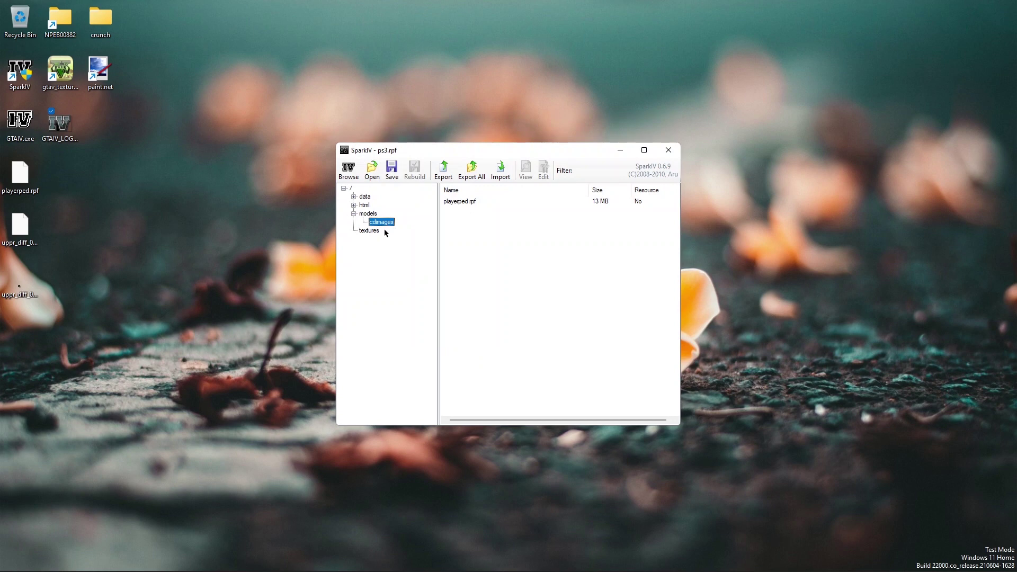
{"action": "left_click", "coordinate": [501, 171]}
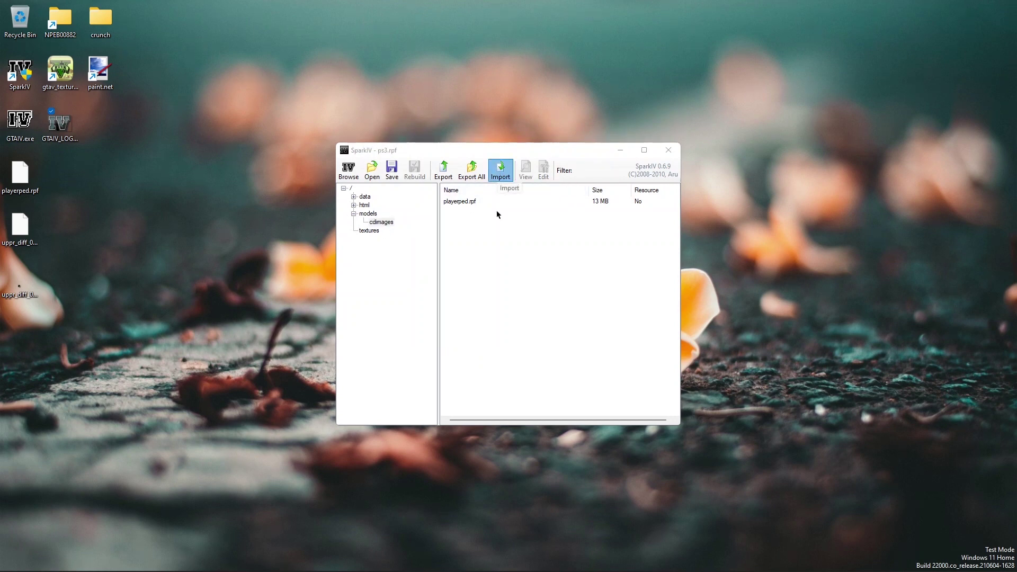
{"action": "scroll", "coordinate": [472, 248], "scroll_direction": "down", "scroll_amount": 2}
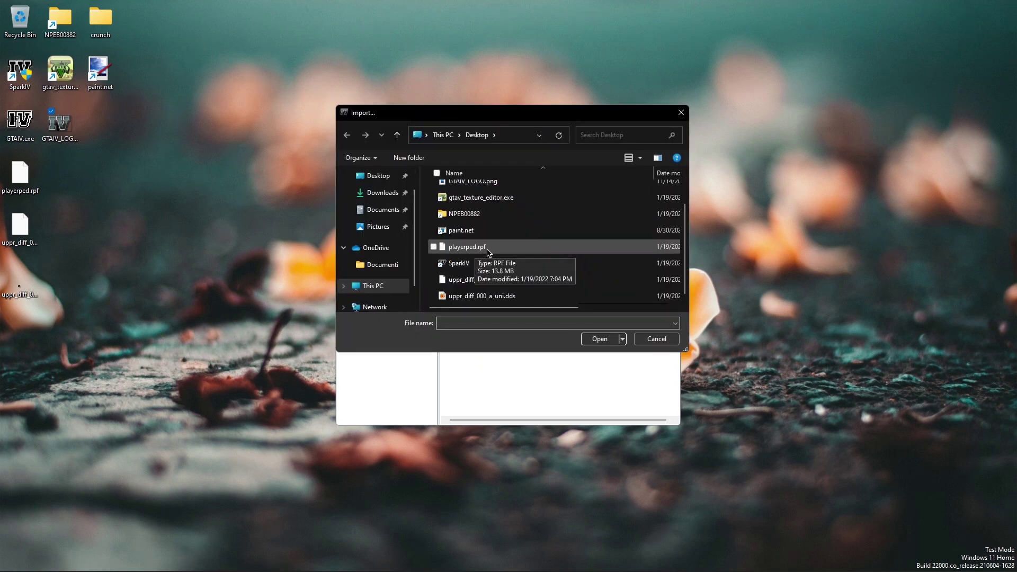
{"action": "double_click", "coordinate": [484, 247]}
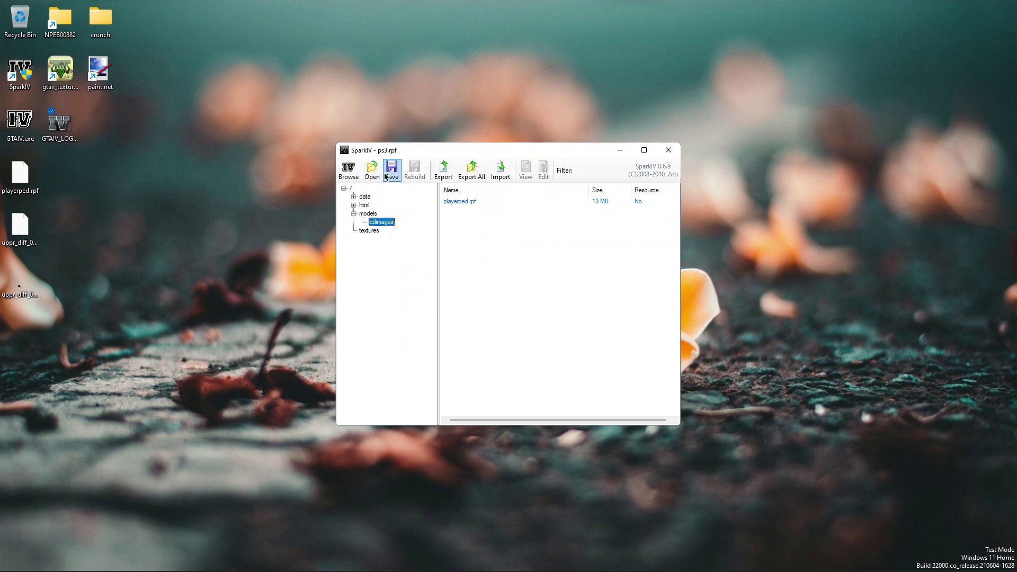
{"action": "left_click", "coordinate": [392, 175]}
{"action": "left_click", "coordinate": [542, 331]}
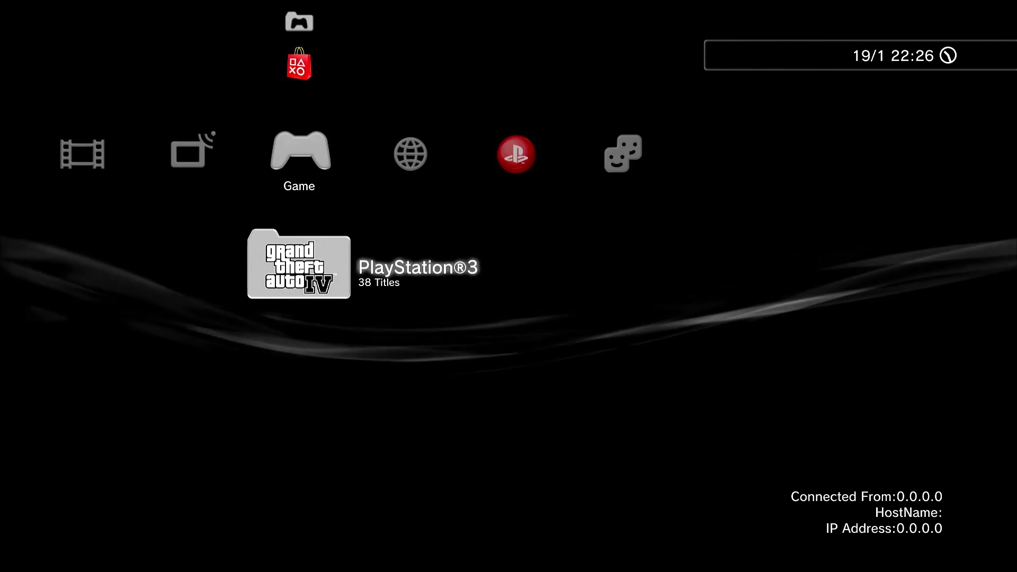
{"action": "key", "text": "Return"}
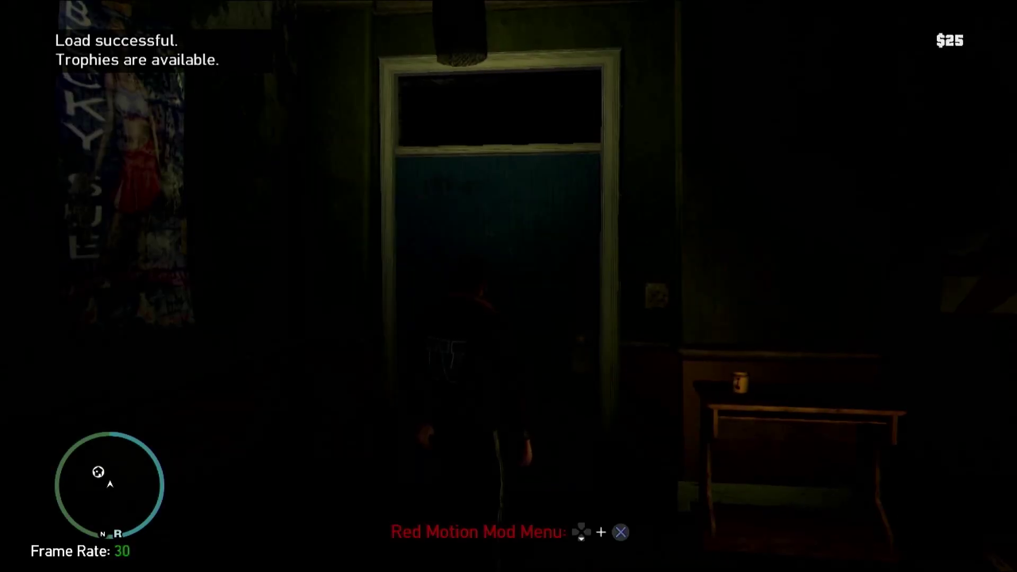
{"action": "key", "text": "w"}
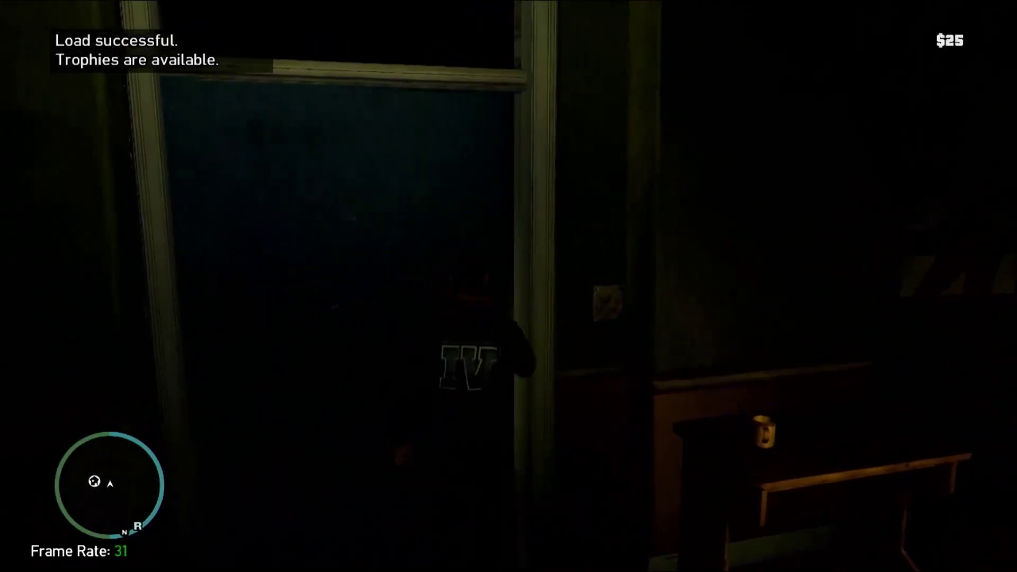
{"action": "key", "text": "w"}
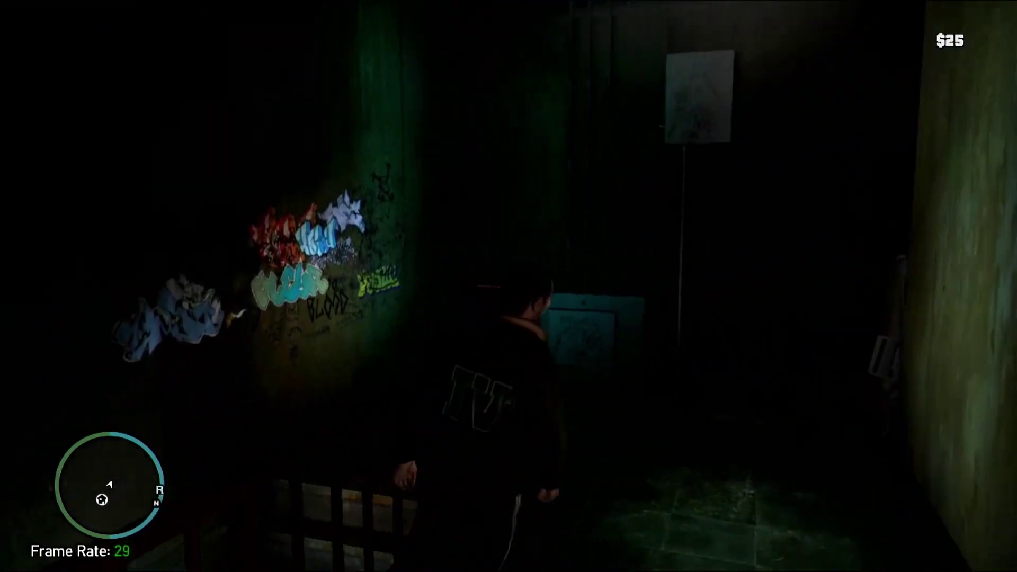
{"action": "key", "text": "w"}
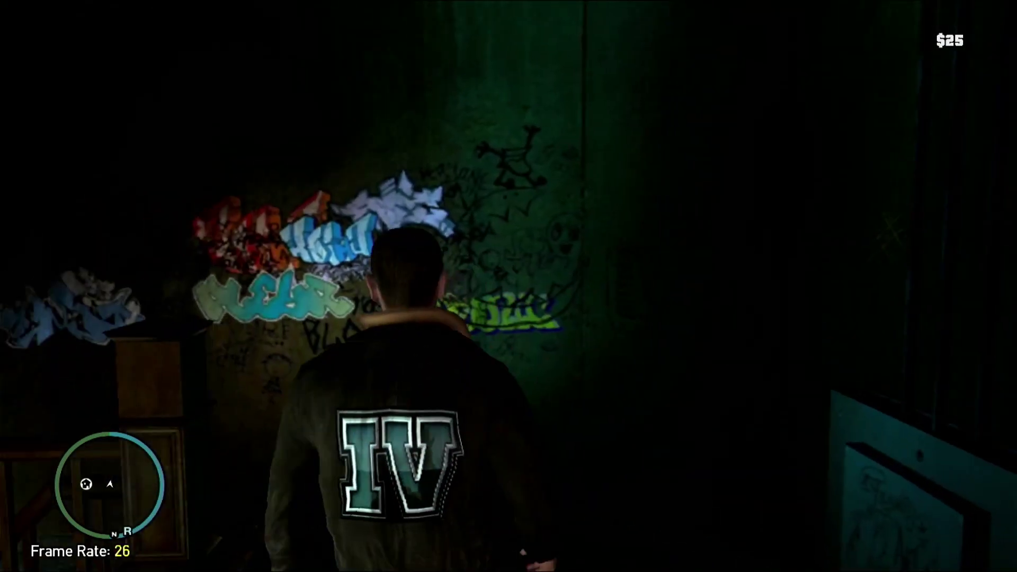
{"action": "key", "text": "w"}
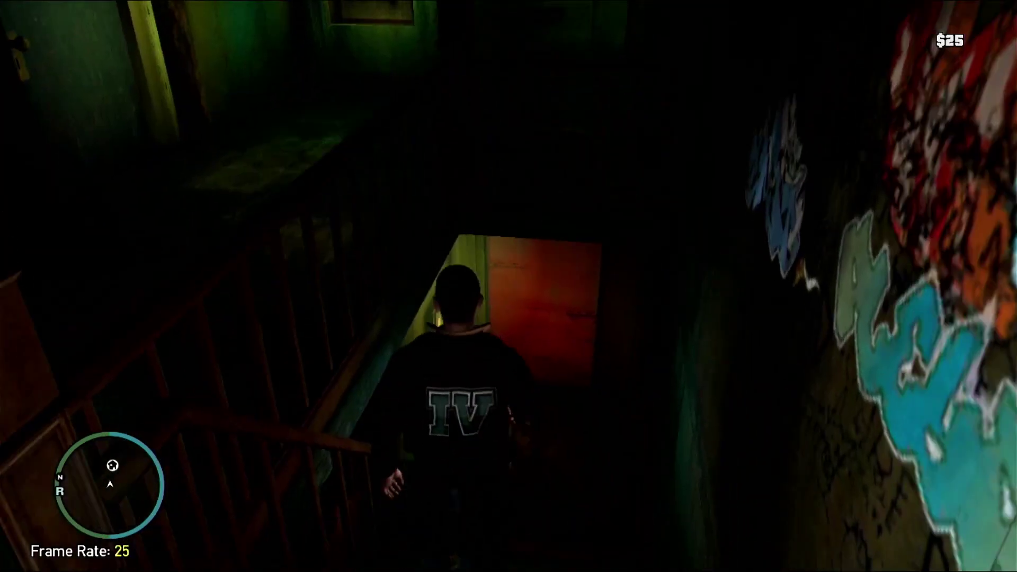
{"action": "key", "text": "w"}
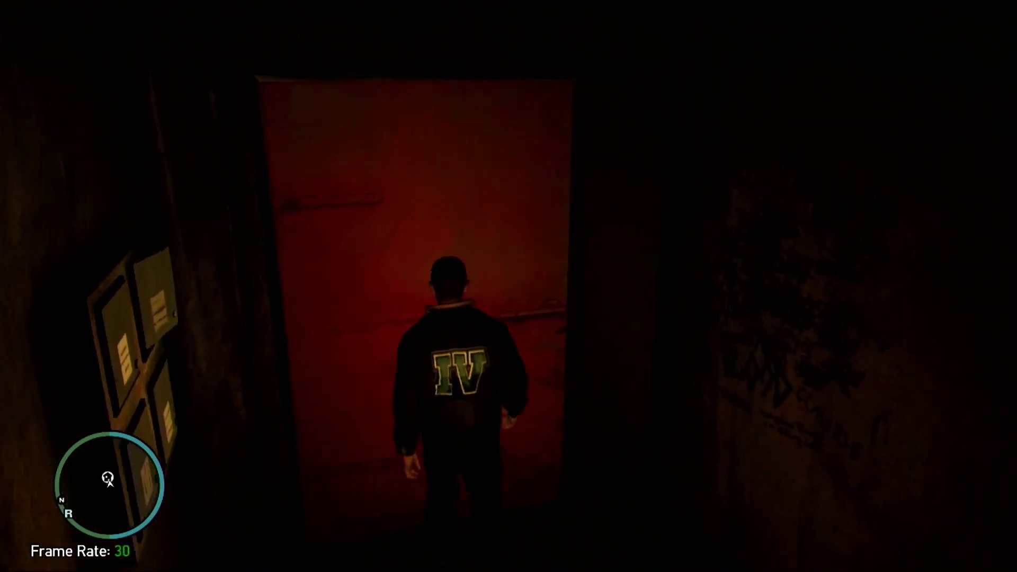
{"action": "key", "text": "w"}
{"action": "key", "text": "w"}
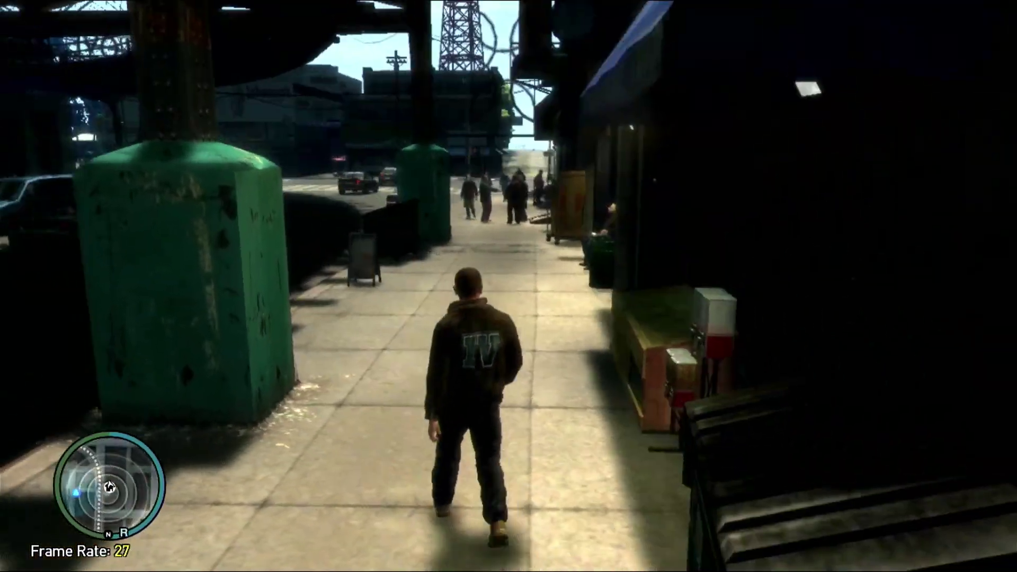
{"action": "key", "text": "w"}
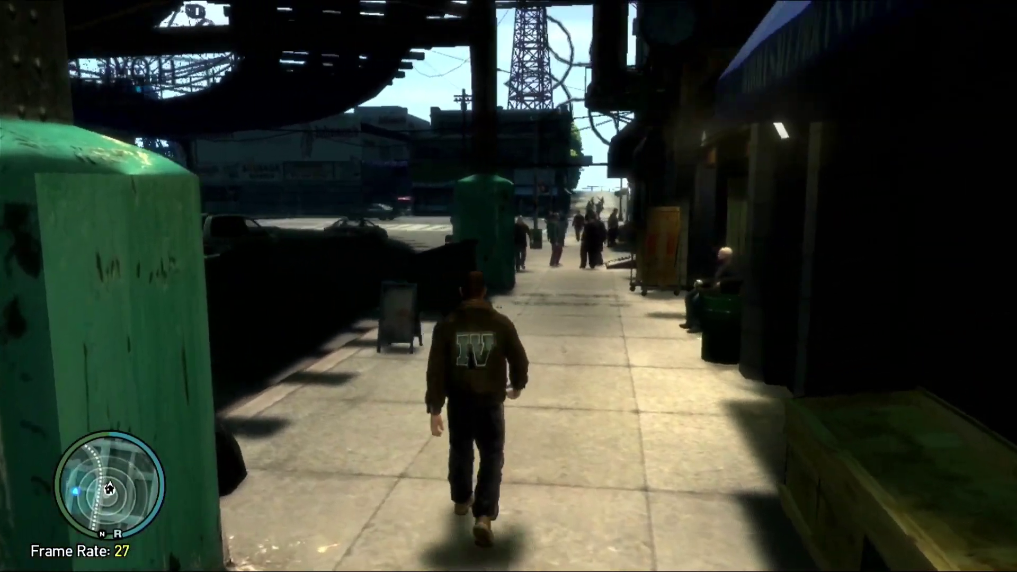
{"action": "key", "text": "w"}
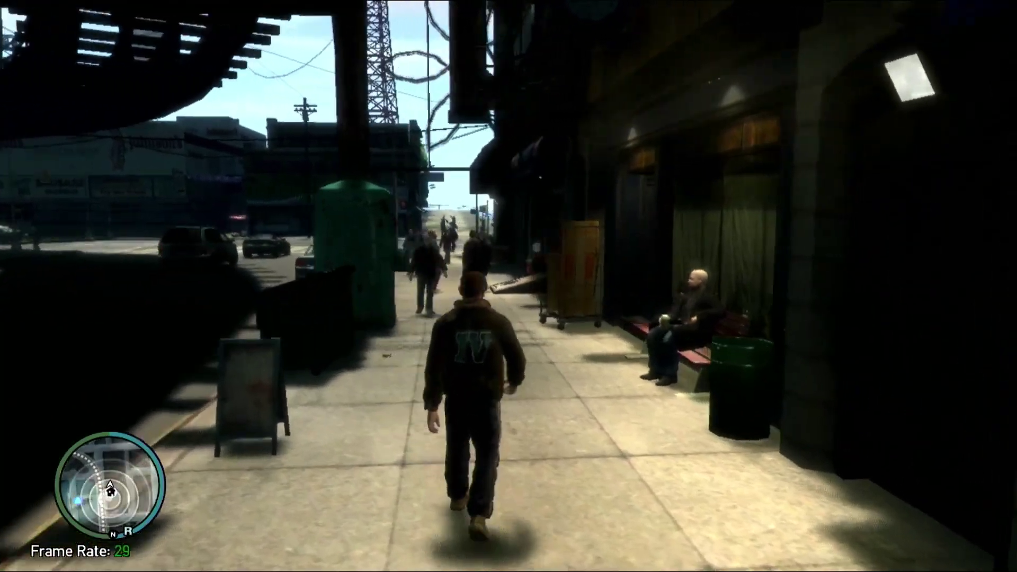
{"action": "key", "text": "w"}
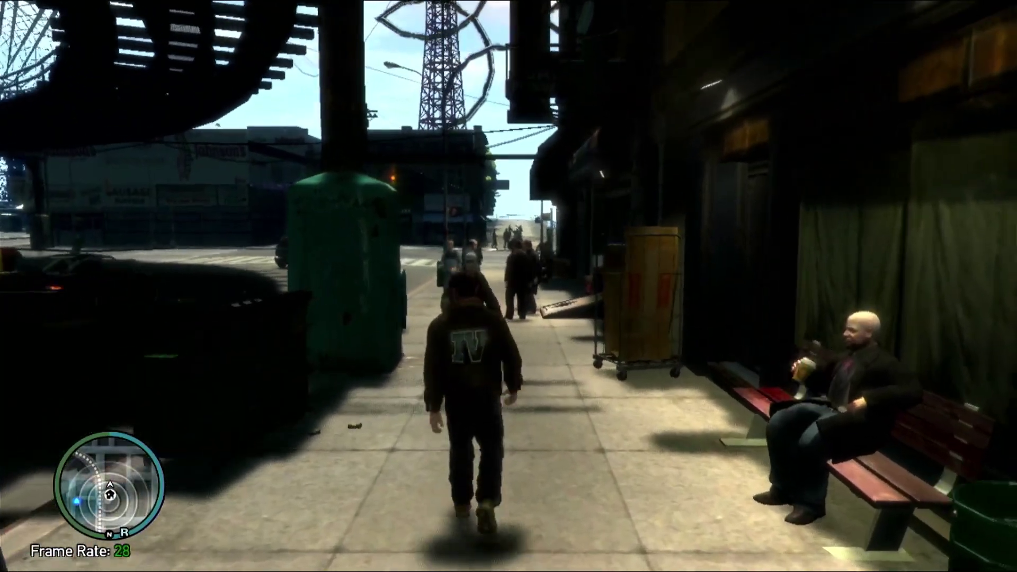
{"action": "key", "text": "w"}
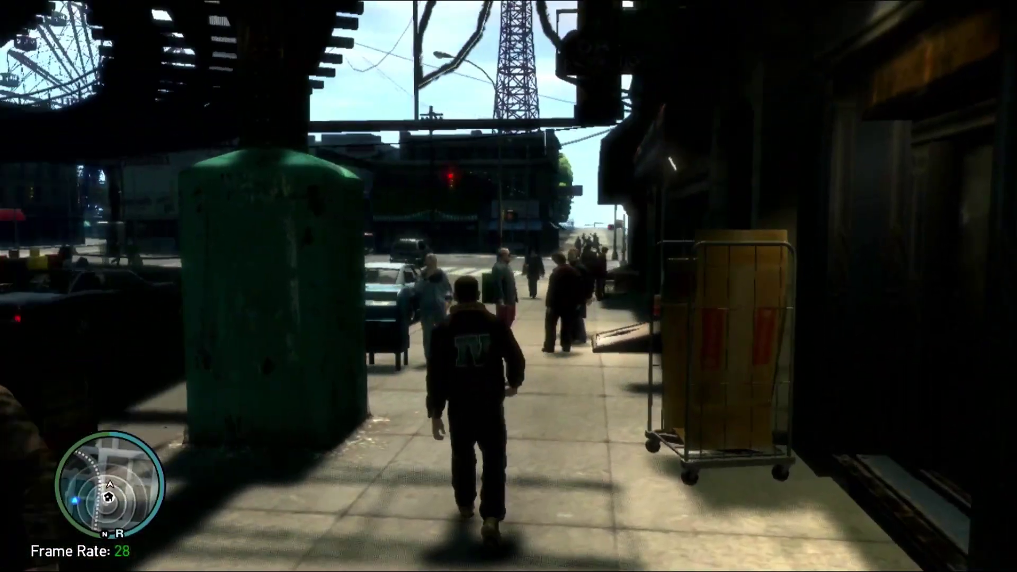
{"action": "key", "text": "w"}
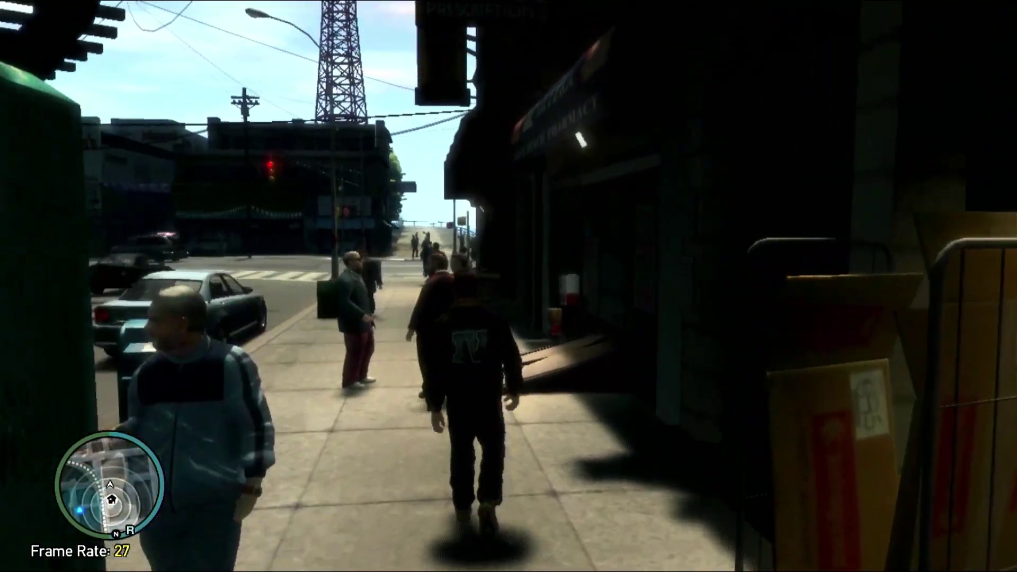